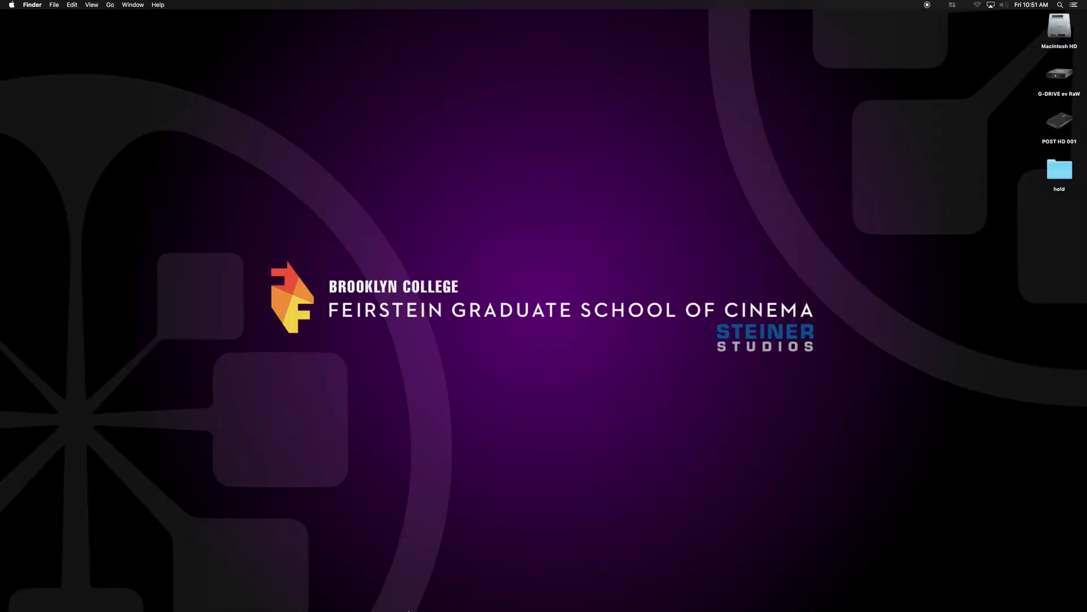
Launch DaVinci Resolve from the Dock to open the Creating Dailies project
left_click(433, 595)
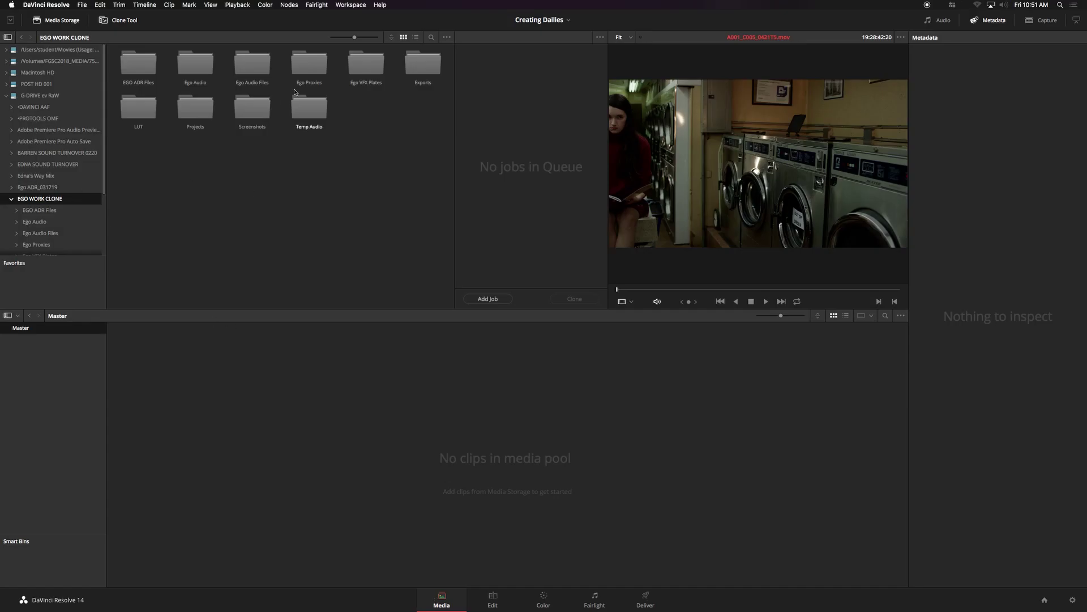
Add the Ego Proxies folder and its subfolders to the media pool as bins
left_click(315, 69)
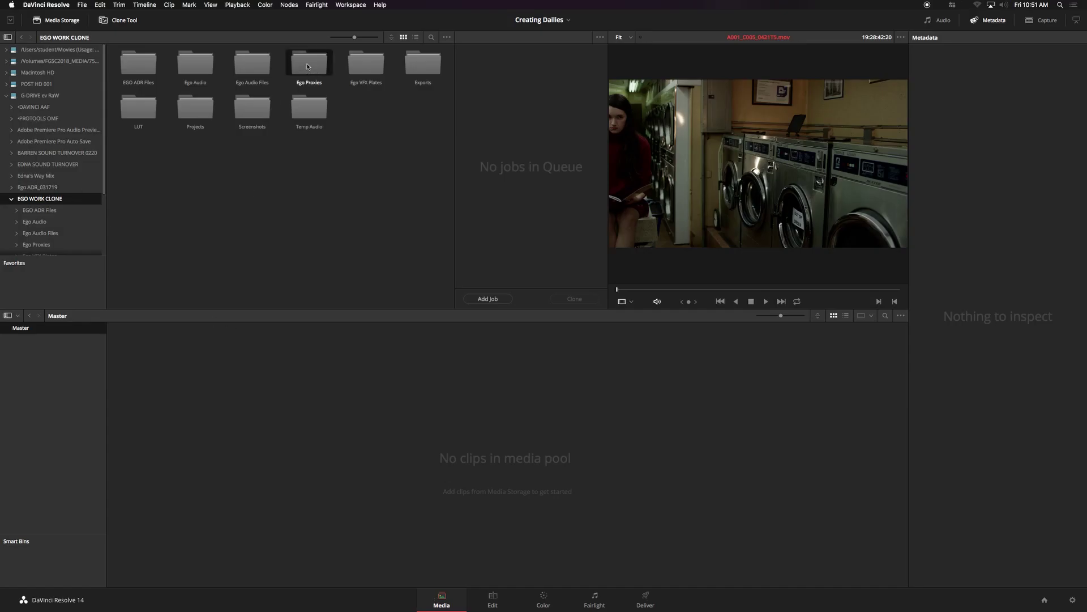
right_click(308, 66)
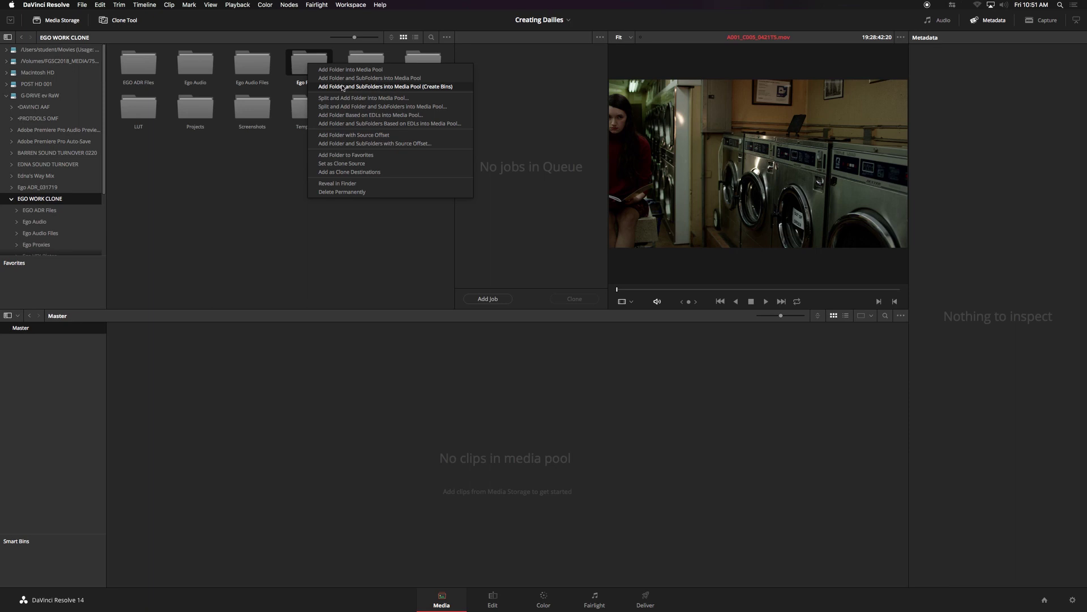
left_click(342, 87)
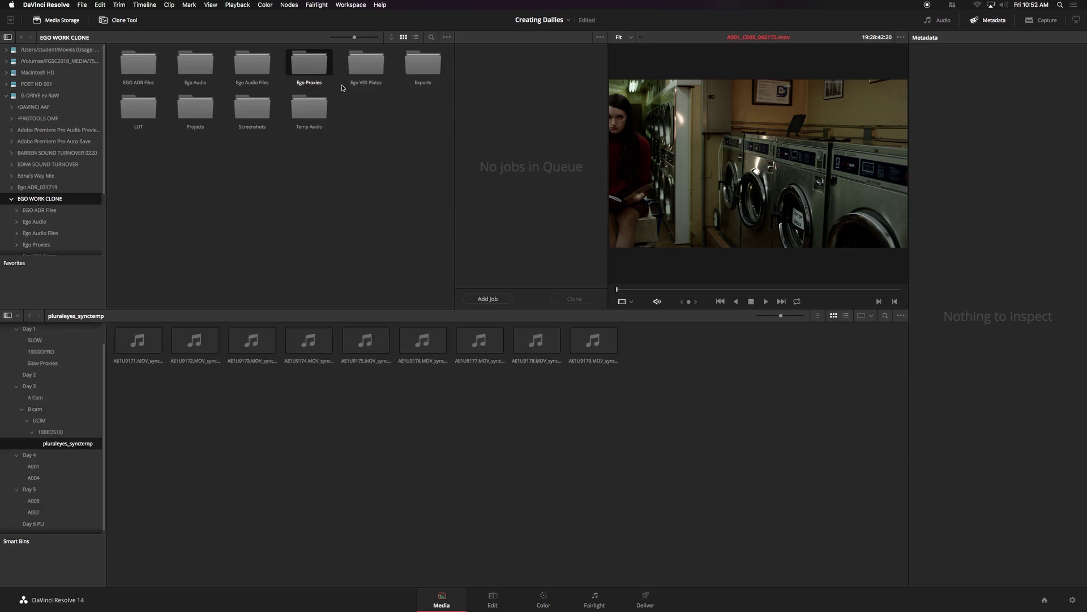
left_click(16, 386)
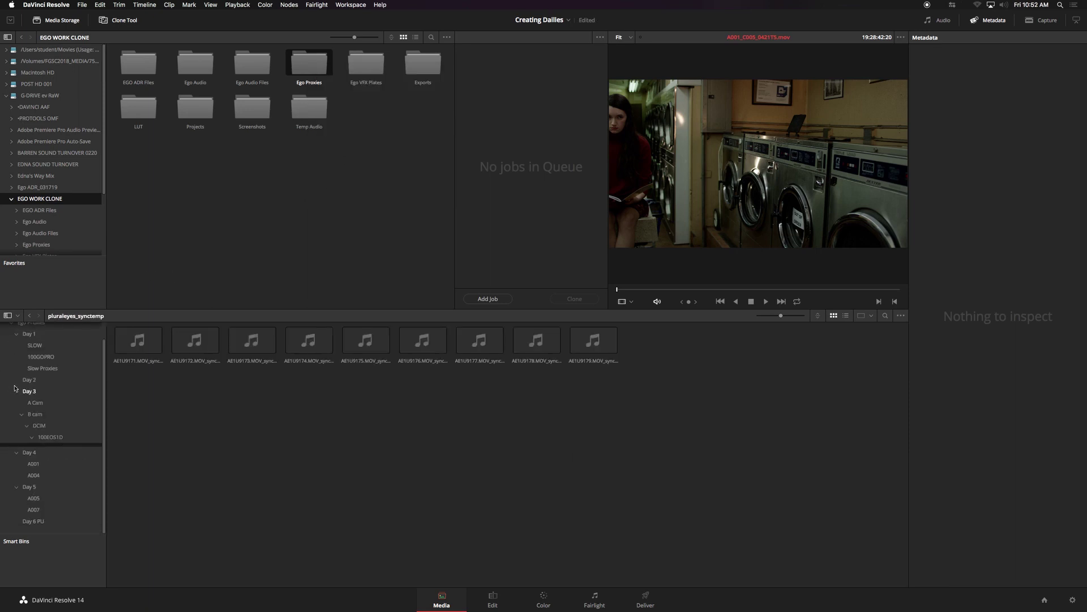
left_click(19, 328)
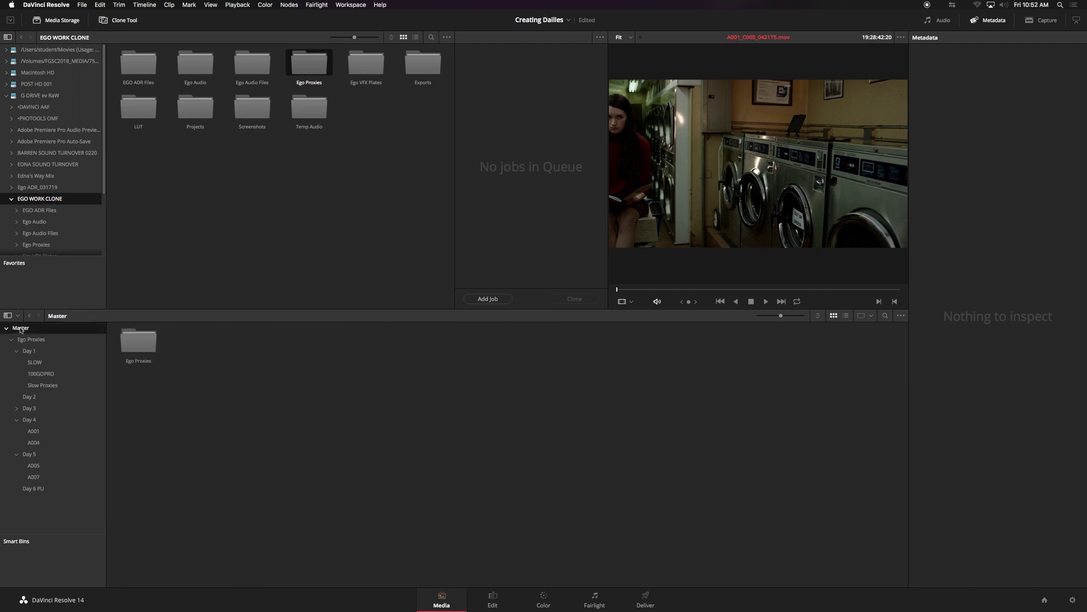
Add the Ego Audio folder and its subfolders to the media pool as bins
right_click(201, 67)
left_click(240, 89)
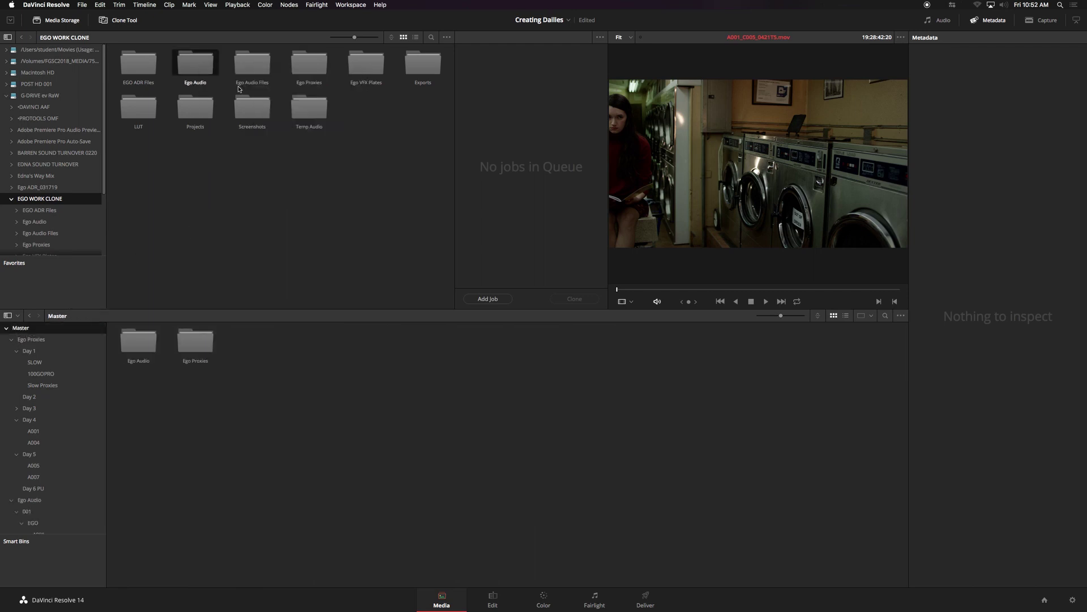
scroll(75, 326, "up", 5)
left_click(76, 327)
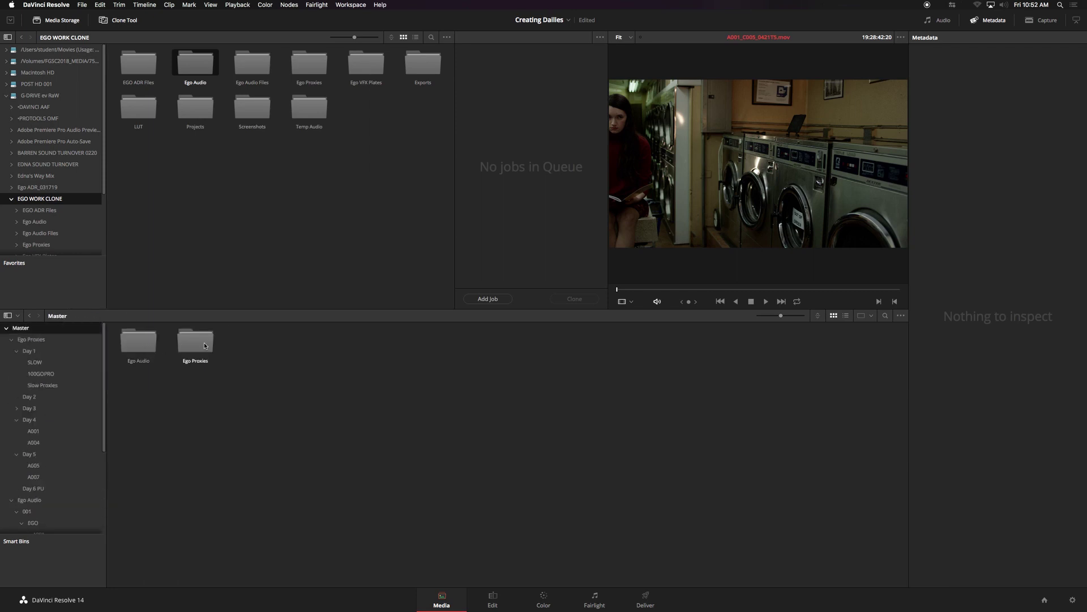
Rename the Ego Proxies bin to Ego Raw
left_click(199, 364)
left_click(196, 364)
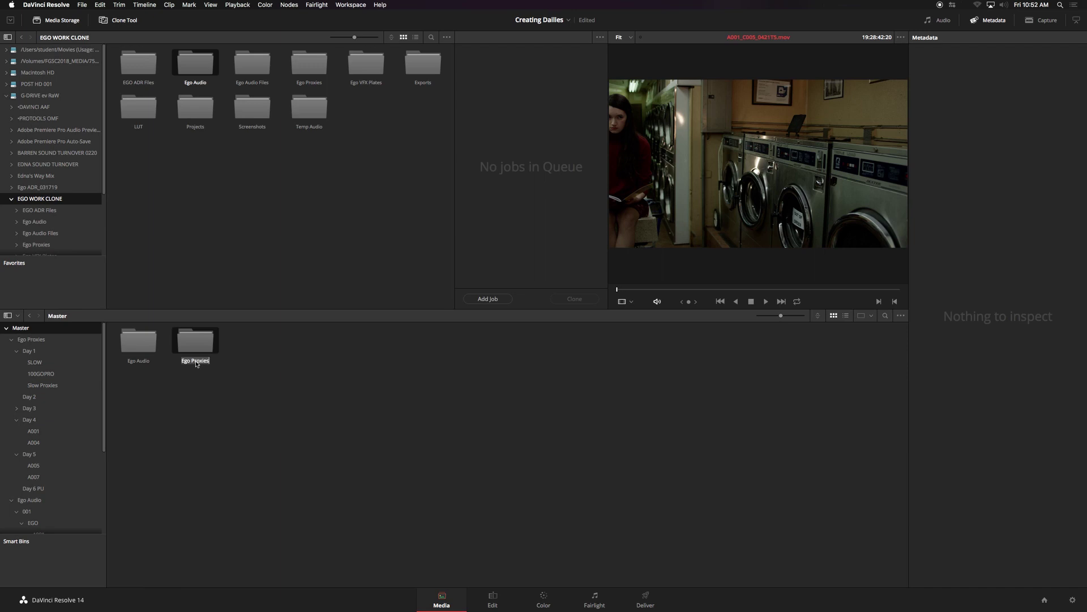
key("Right")
key("BackSpace")
key("BackSpace")
key("BackSpace")
key("BackSpace")
key("BackSpace")
key("BackSpace")
key("BackSpace")
type("Raw")
key("Return")
left_click(16, 351)
Collapse the Day 4, Day 5 and audio 001–004 bins in the bin tree
left_click(16, 389)
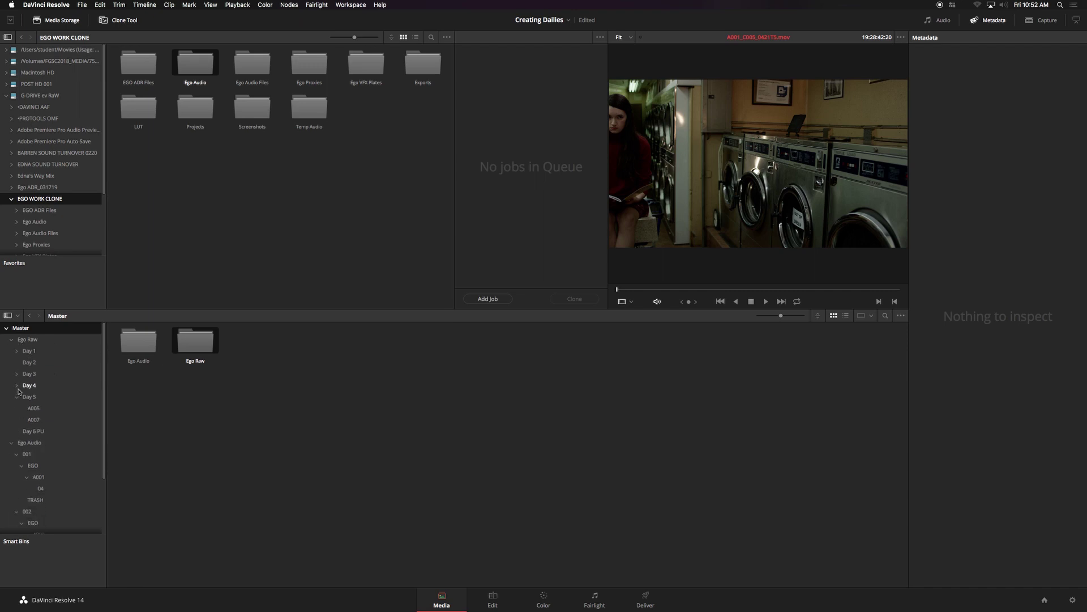
left_click(16, 397)
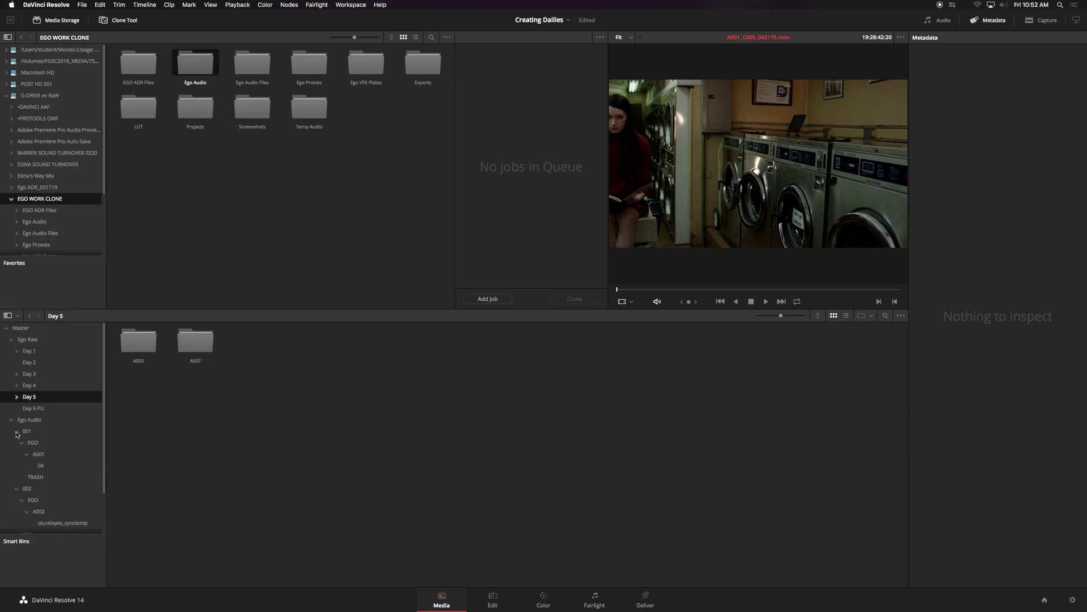
left_click(16, 432)
left_click(17, 442)
left_click(17, 454)
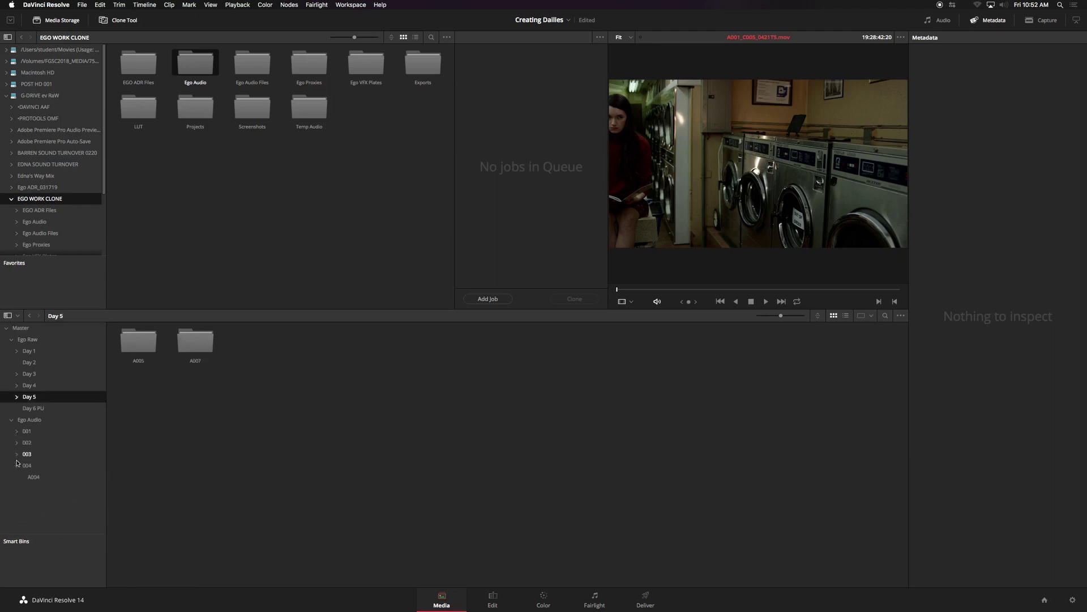
left_click(16, 465)
Show the Day 2 clips together with audio bin 001's recordings
left_click(26, 443)
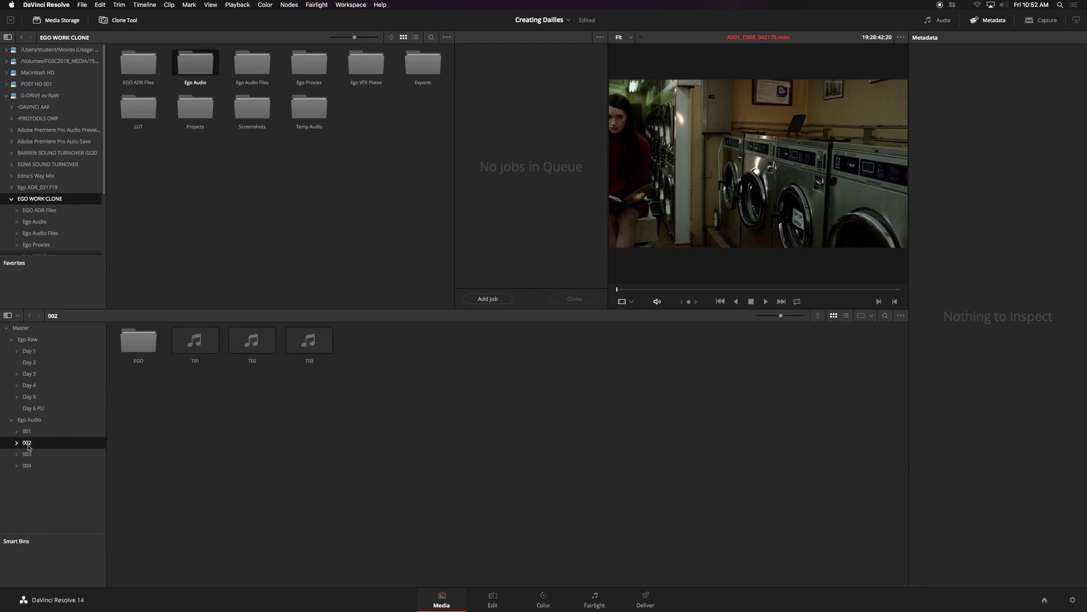
left_click(31, 352)
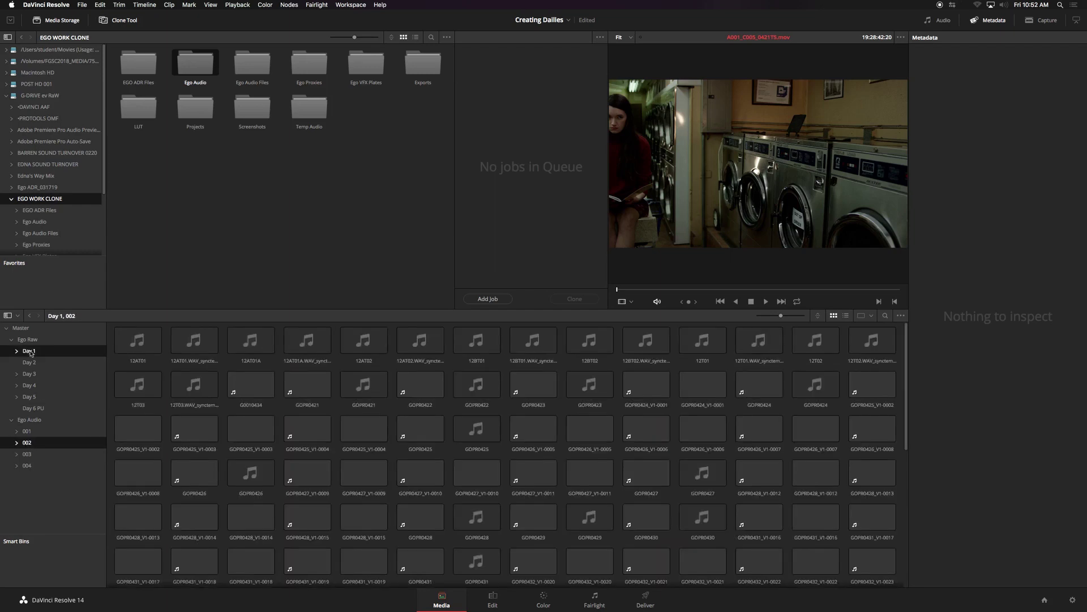
left_click(27, 431)
left_click(29, 362, "super")
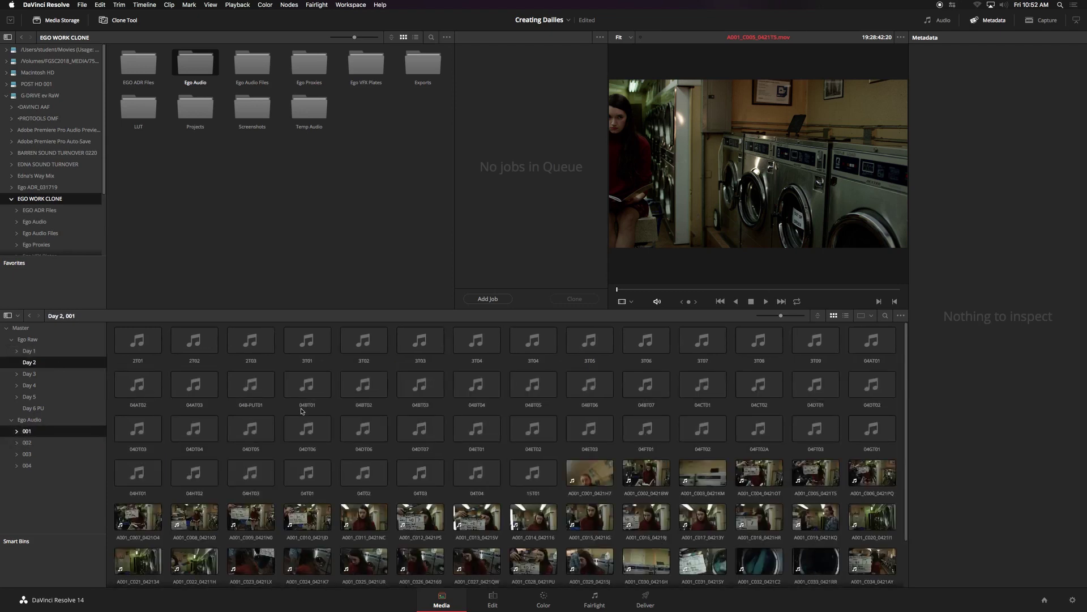
scroll(302, 411, "down", 3)
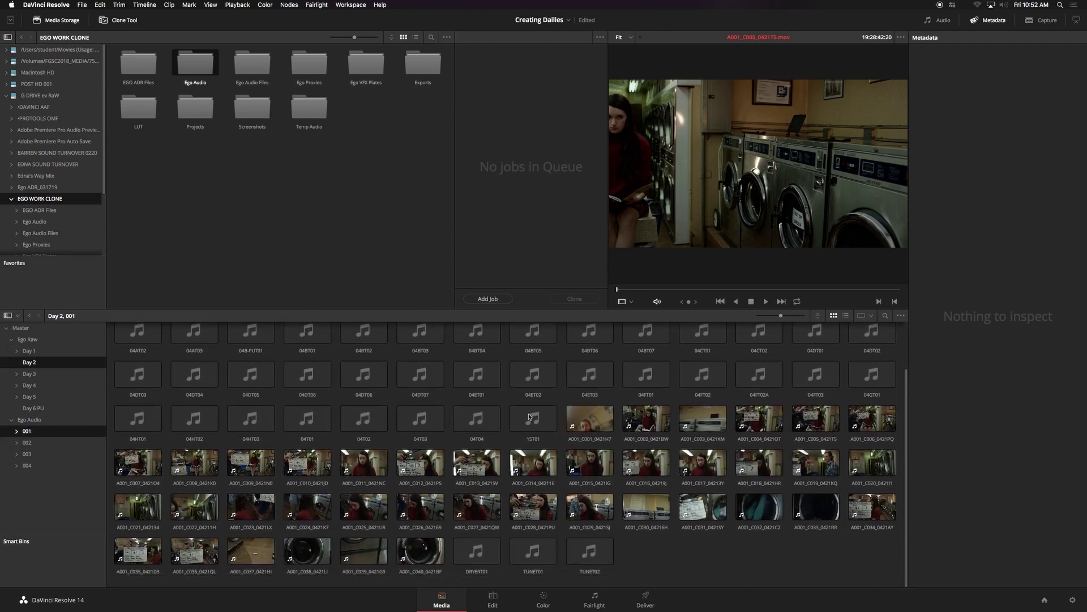
Change the sort order of the clips in the media pool
left_click(822, 317)
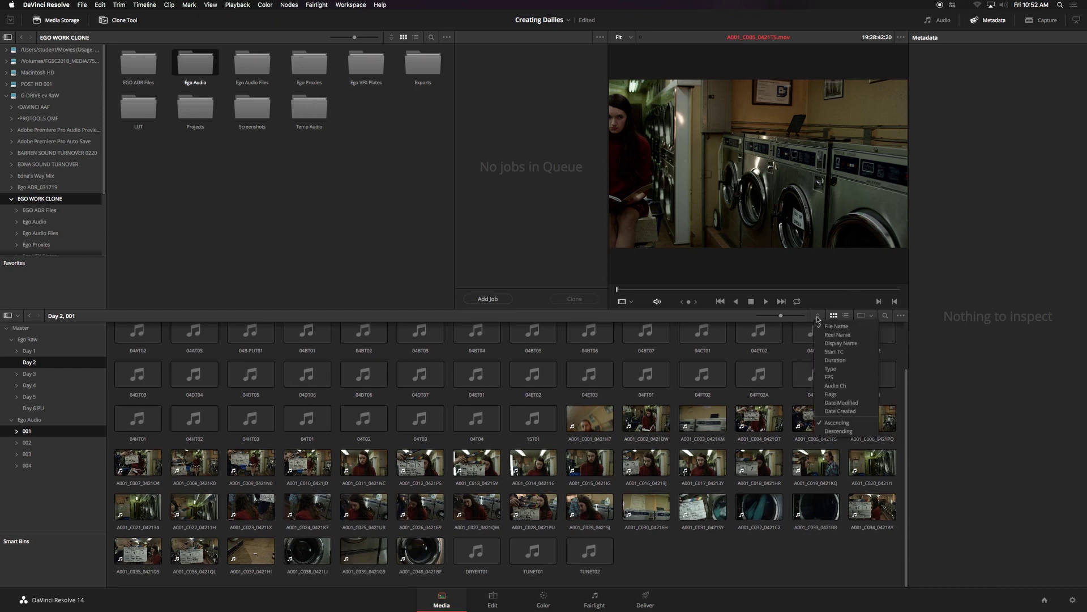
left_click(838, 419)
scroll(659, 404, "up", 1)
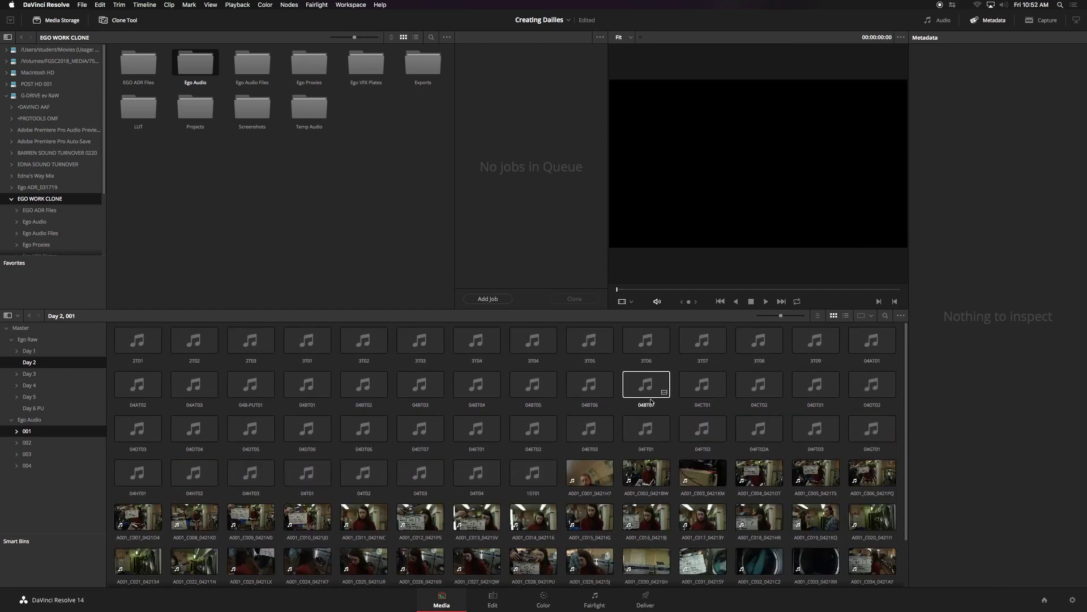
left_click(651, 365)
scroll(651, 396, "down", 1)
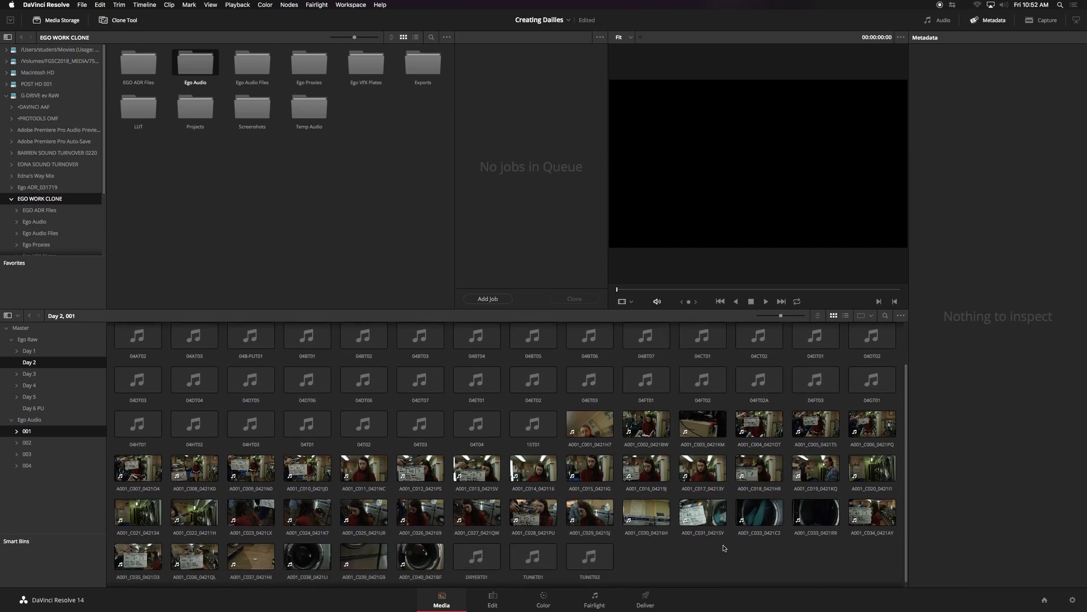
Select all clips, auto-sync their audio by timecode, and load A001_C001_0421H7 into the viewer
key("super+a")
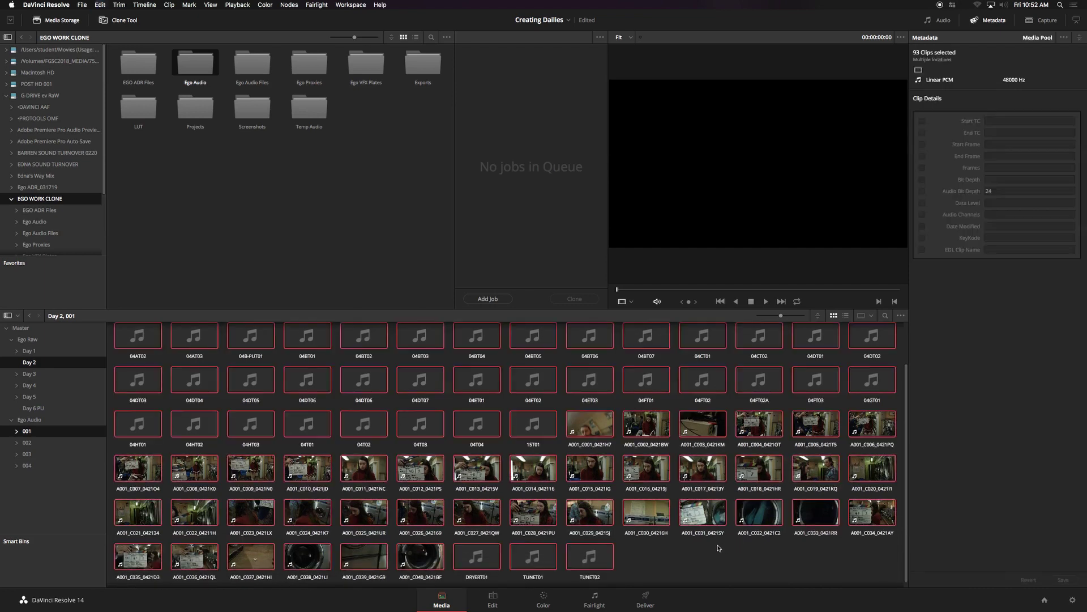
right_click(644, 426)
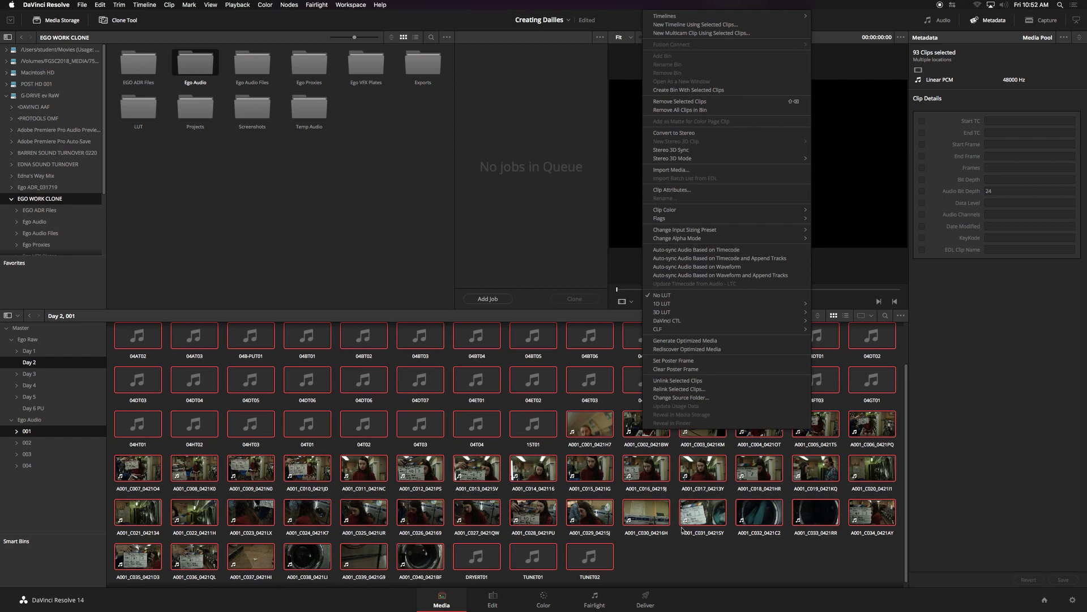
left_click(716, 564)
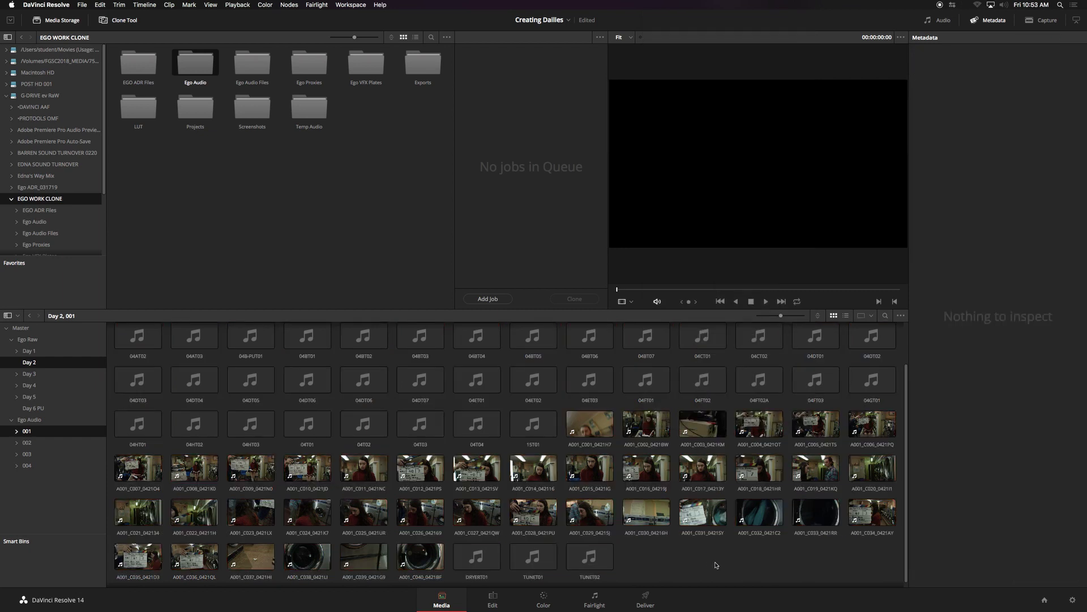
left_click(585, 428)
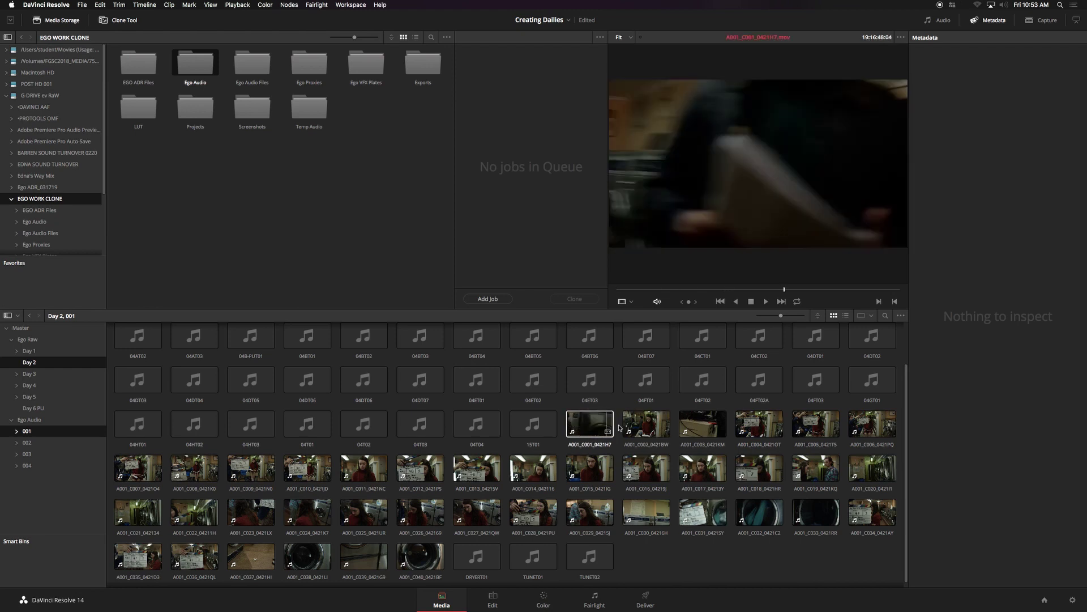
Cue A001_C004_0421OT to its slate and show audio 04T01's waveform beside the viewer
left_click(748, 424)
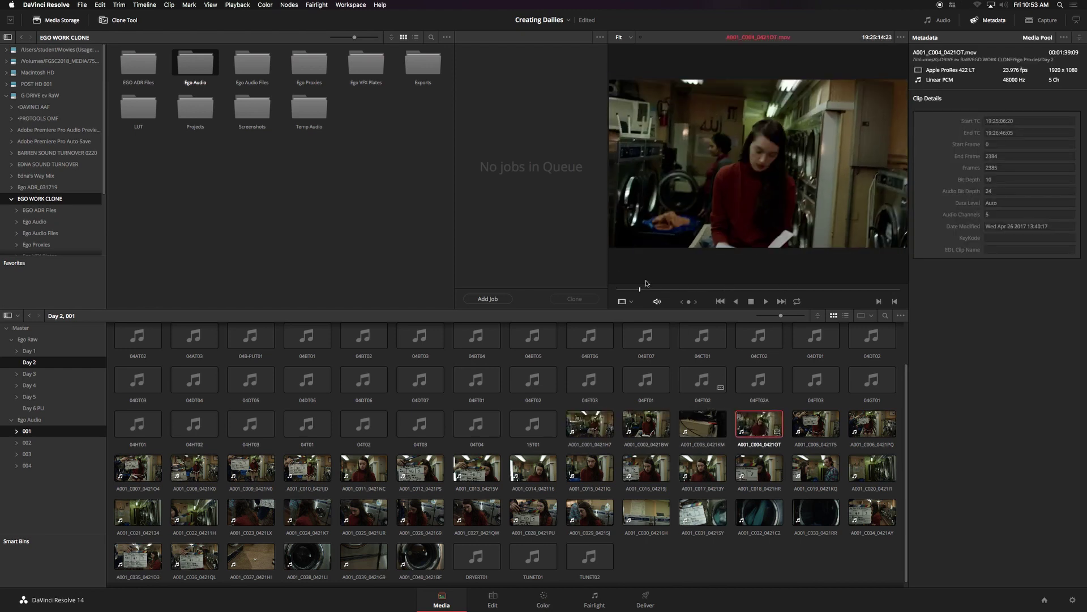
left_click(626, 292)
left_click_drag(627, 293, 632, 291)
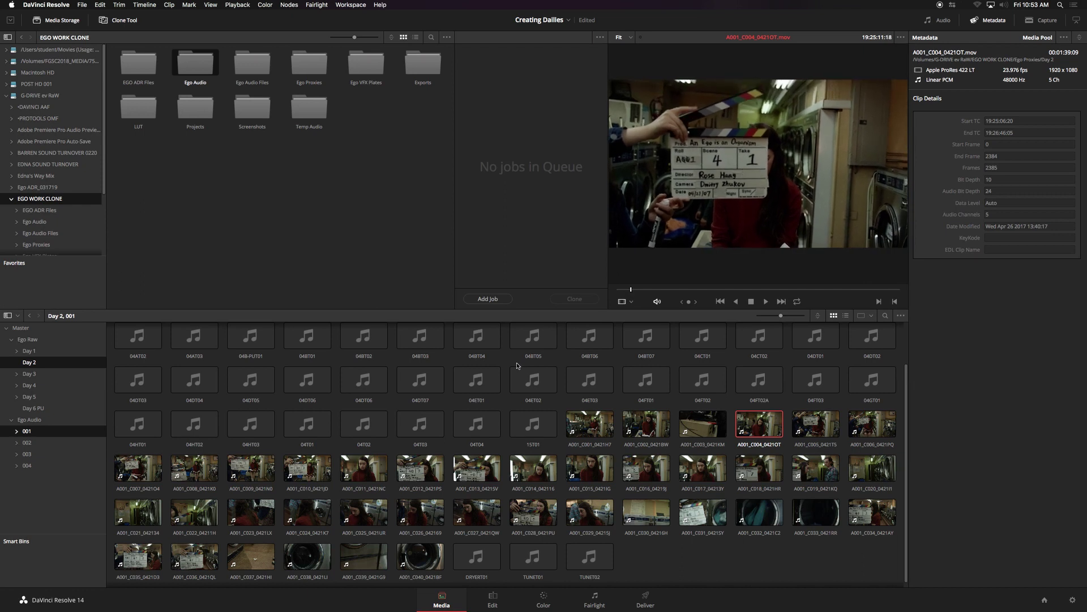
scroll(518, 368, "up", 1)
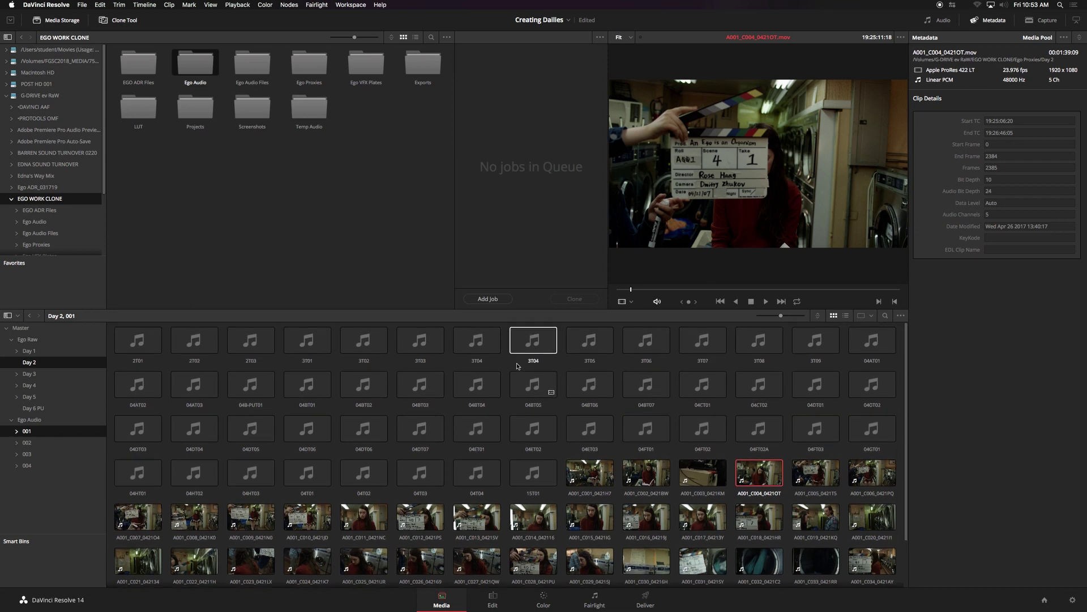
left_click(310, 482)
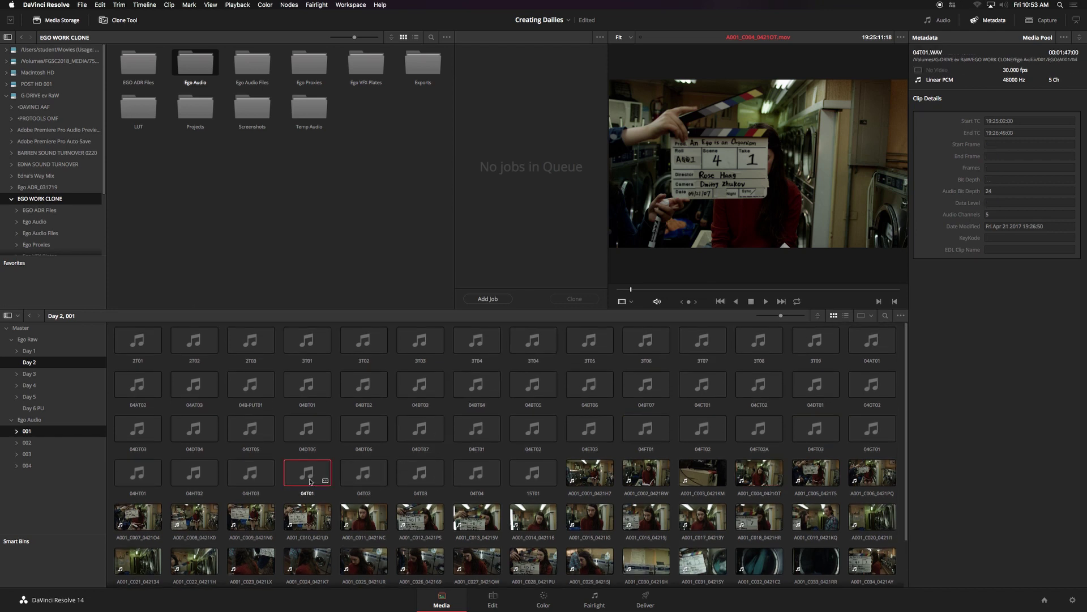
left_click(937, 20)
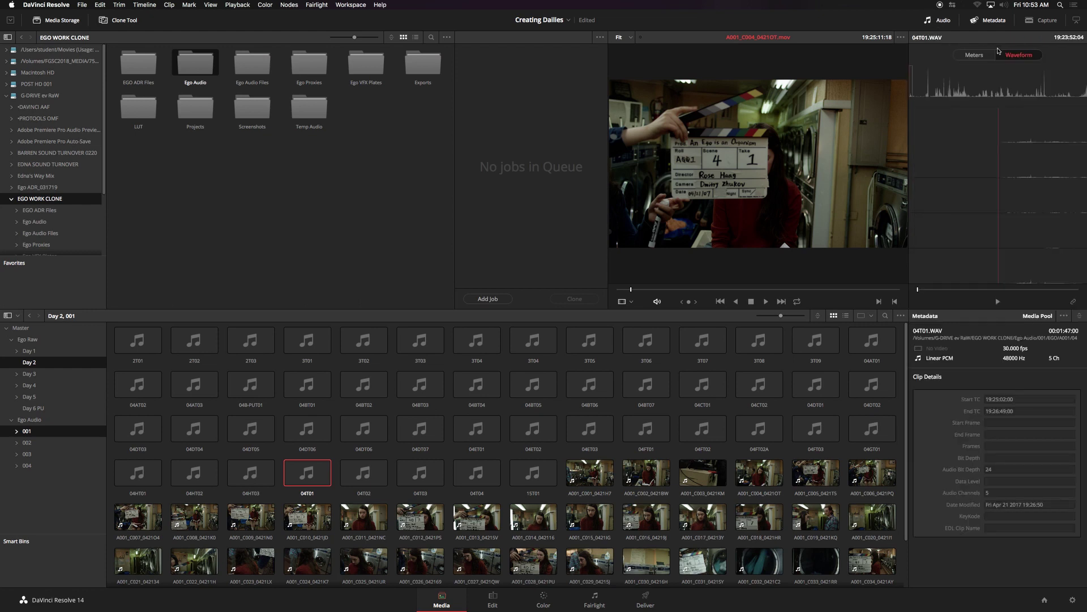
Put A001_C004_0421OT's video and the 04T01 waveform on the slate clap frame
left_click(975, 56)
left_click(1014, 57)
left_click(645, 253)
key("Right")
key("Right")
key("Right")
key("Right")
key("Right")
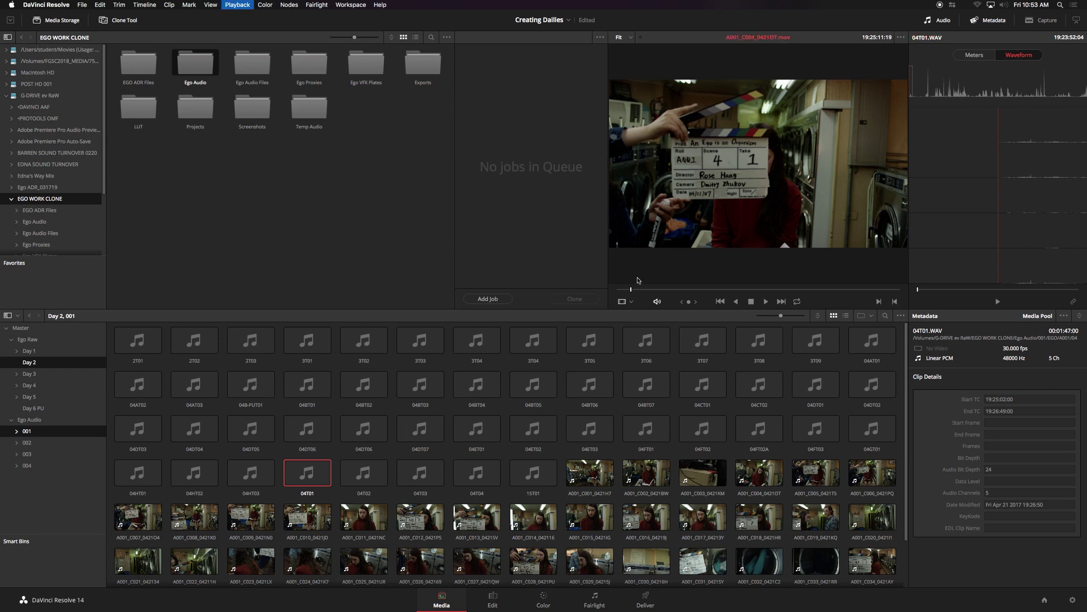
key("Left")
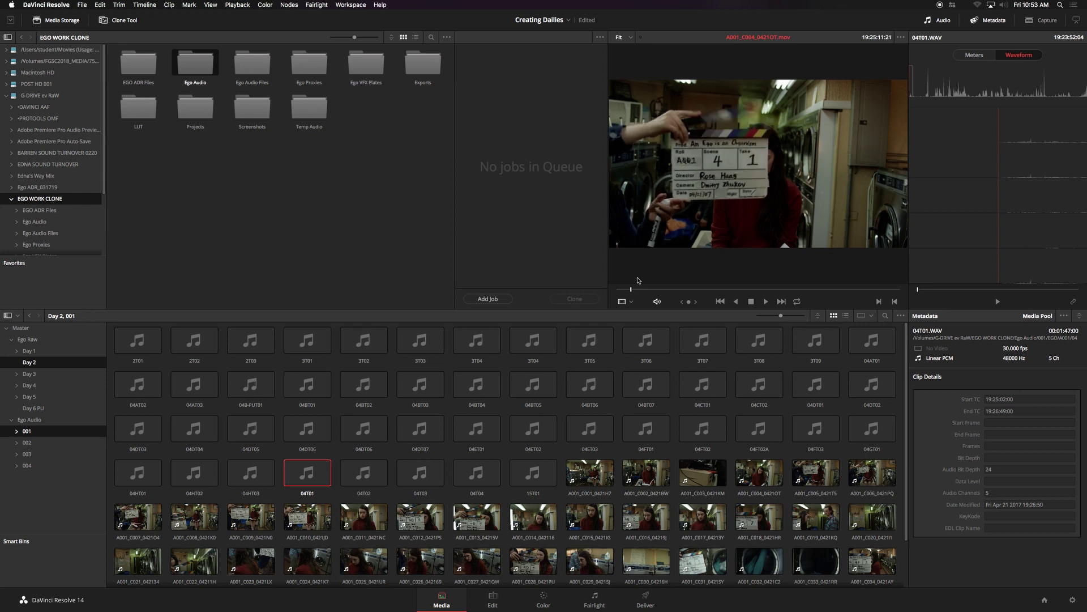
left_click(928, 89)
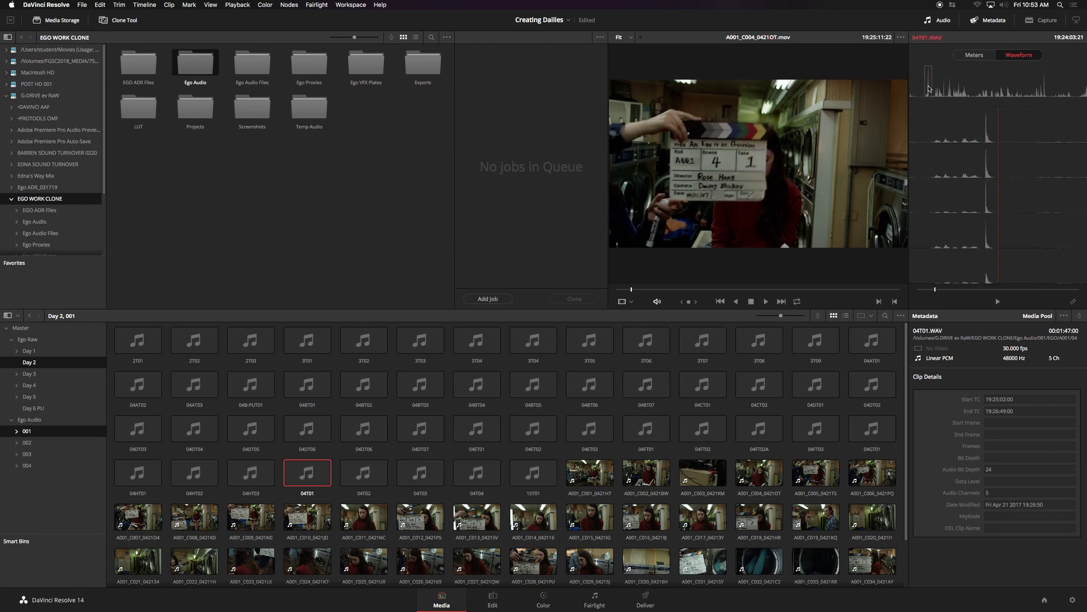
key("Right")
key("Right")
key("Right")
key("Right")
key("Right")
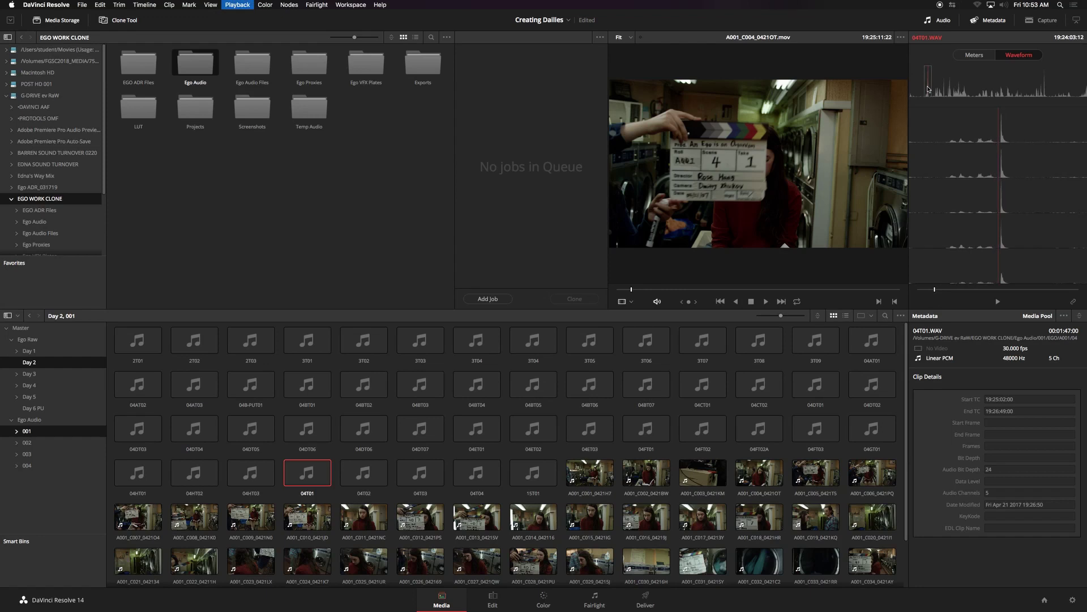
Link the 04T01 audio to A001_C004_0421OT and check the sync
left_click(1074, 304)
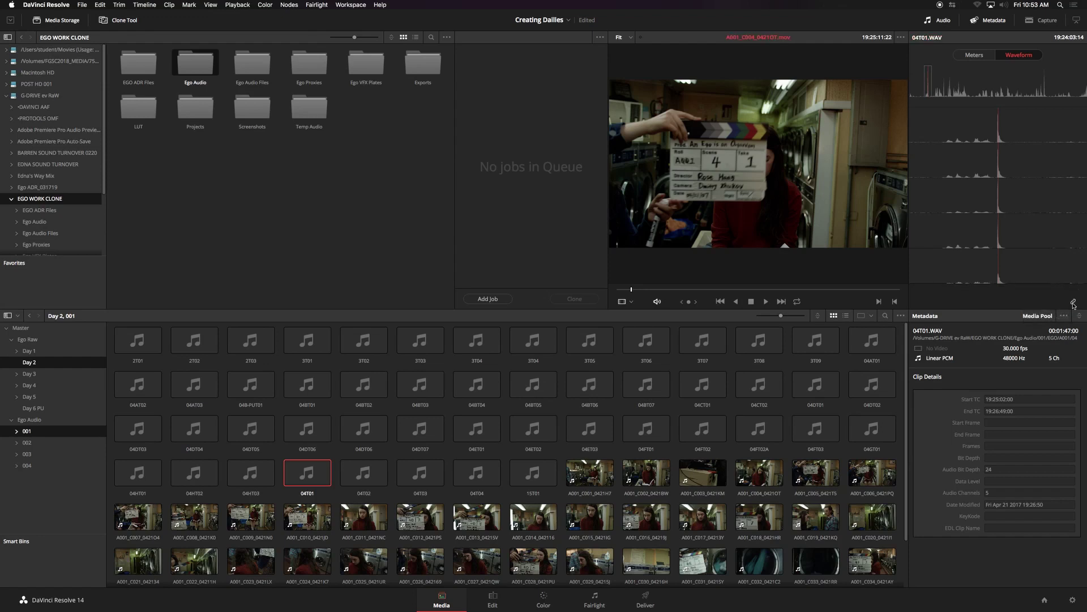
mouse_move(637, 289)
left_mouse_down()
mouse_move(709, 291)
mouse_move(636, 291)
left_mouse_up()
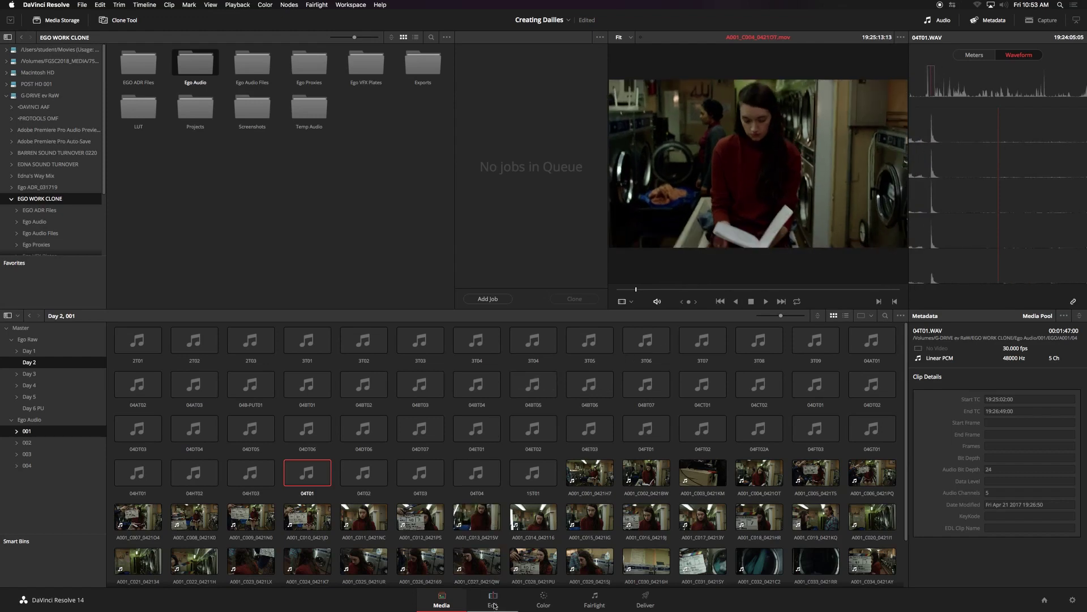
left_click(745, 473)
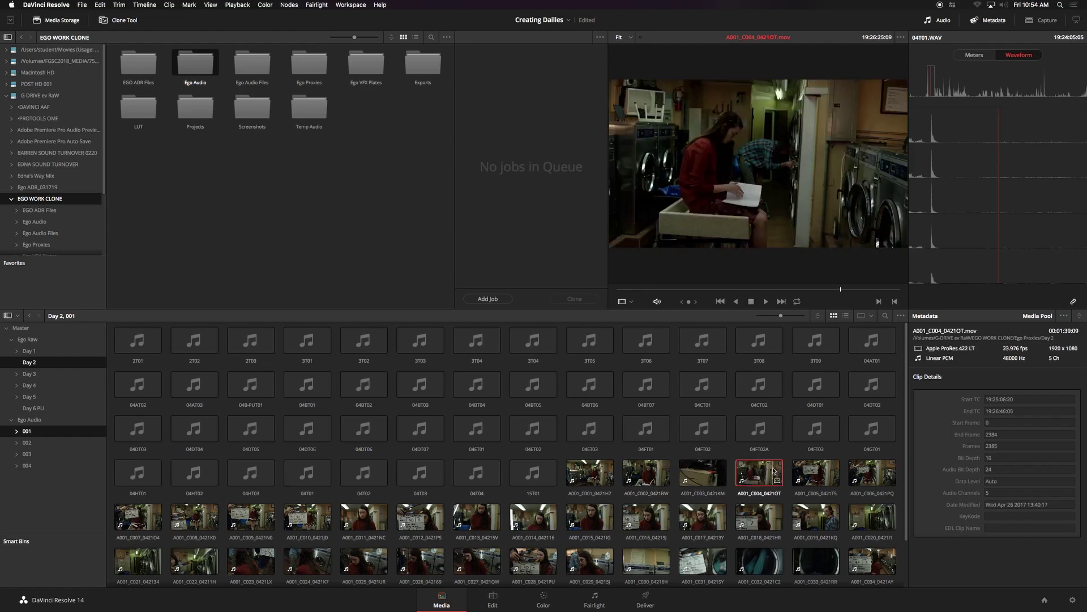
Place synced clip A001_C004_0421OT on a new Timeline 1 on the Edit page
left_click_drag(638, 291, 628, 291)
left_click(492, 599)
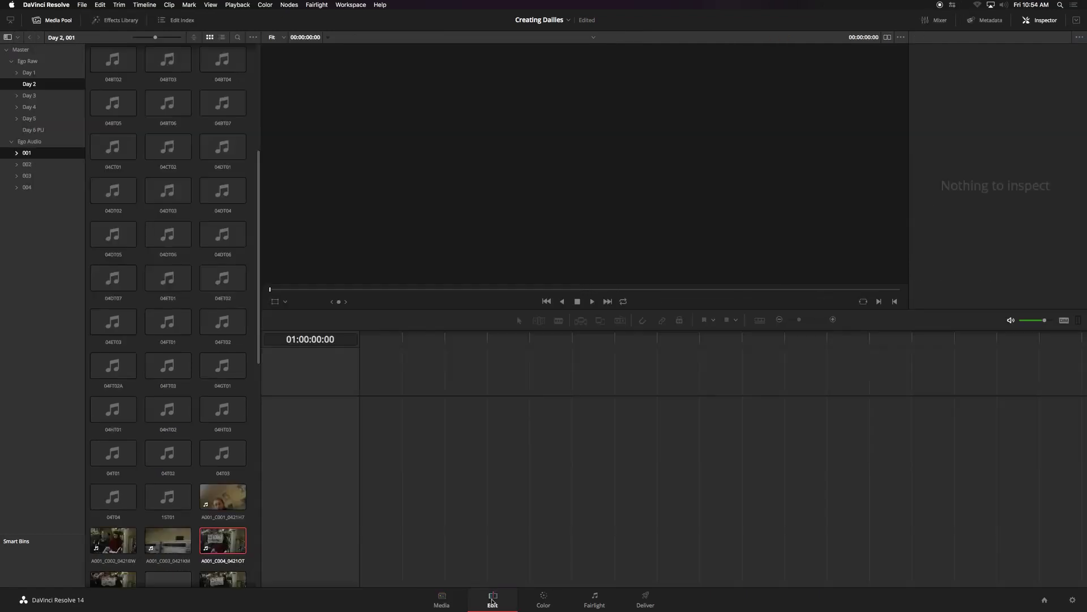
left_click_drag(224, 541, 360, 391)
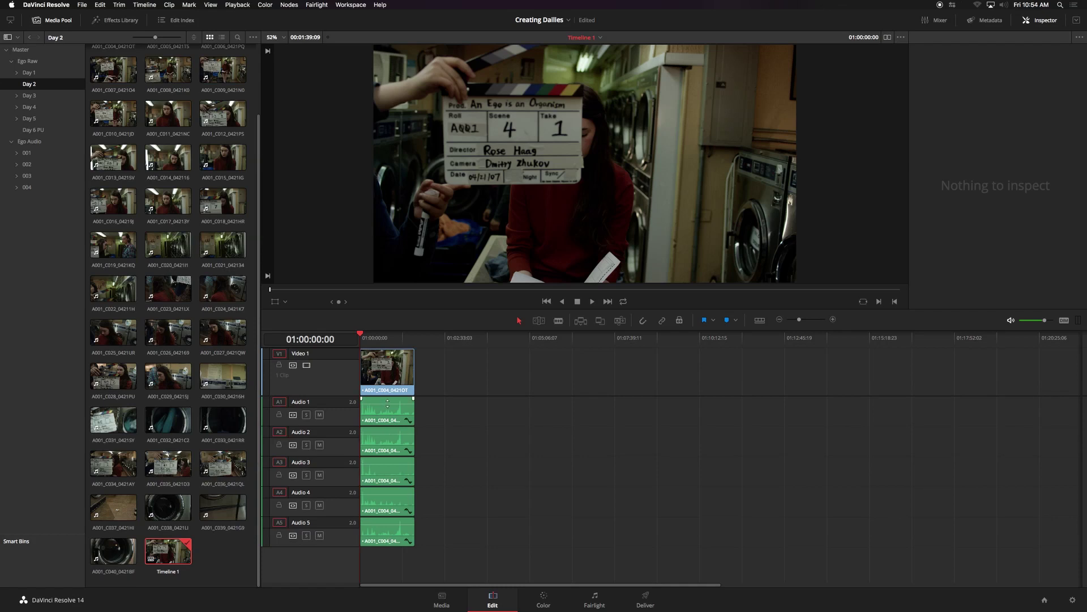
Sync clip A001_C005_0421TS with audio 04T02 at the slate clap
left_click(442, 599)
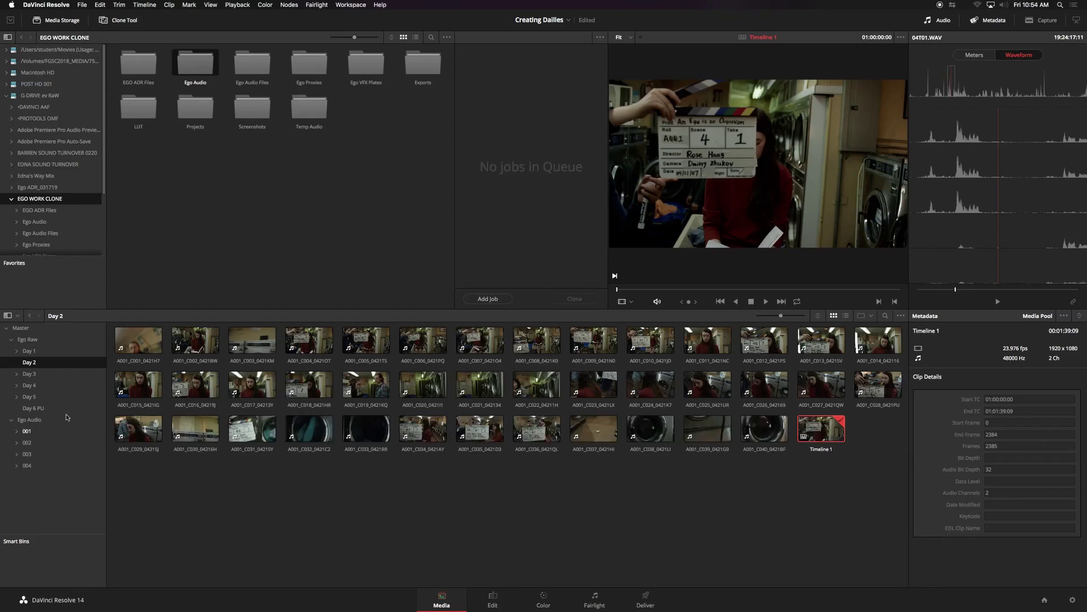
left_click(29, 433, "super")
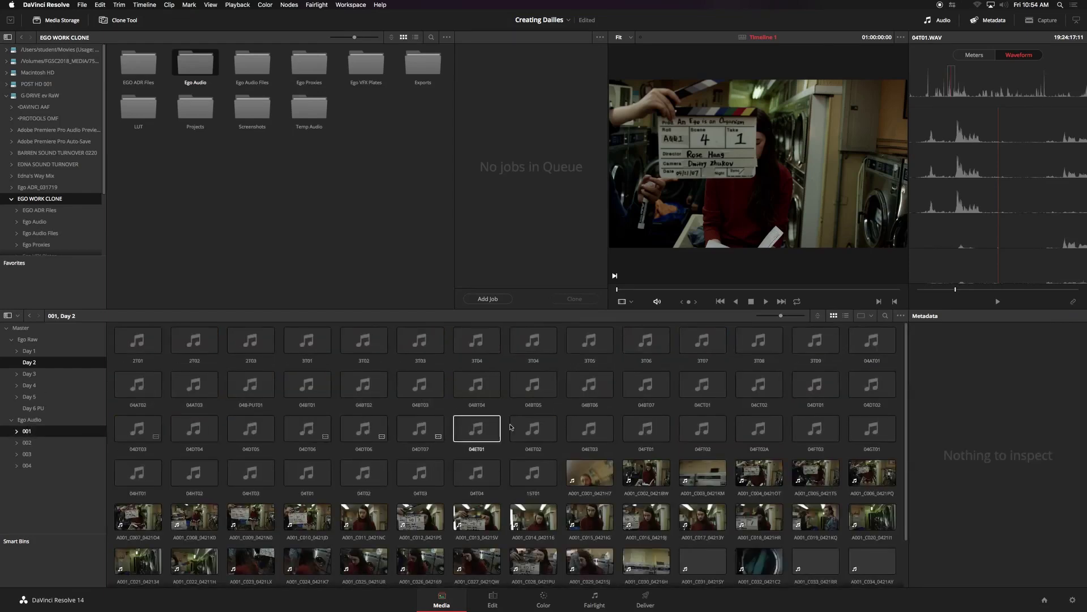
left_click(816, 470)
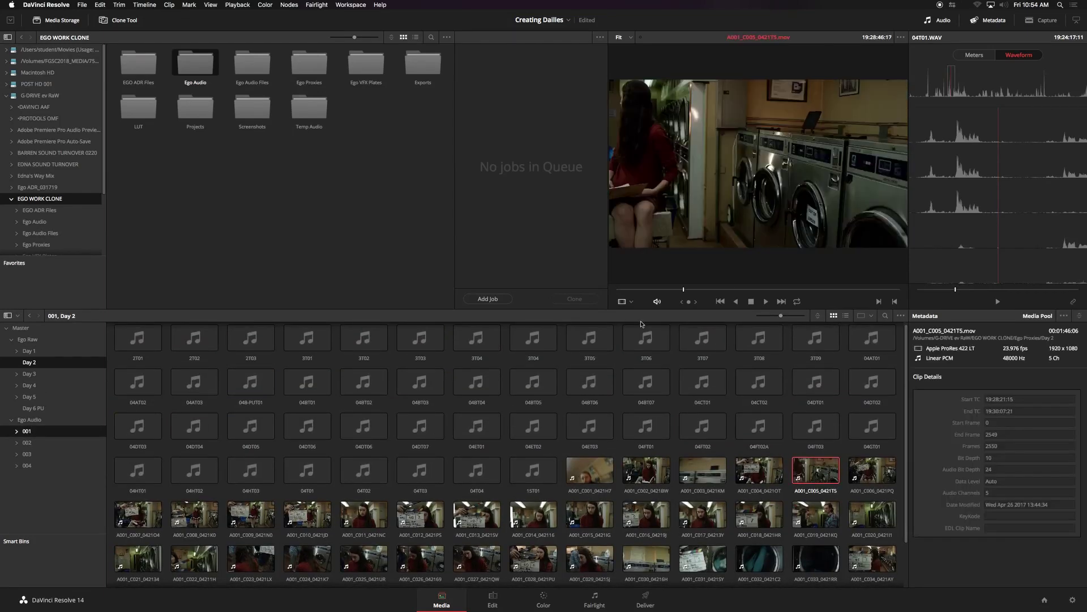
left_click_drag(641, 290, 627, 291)
key("space")
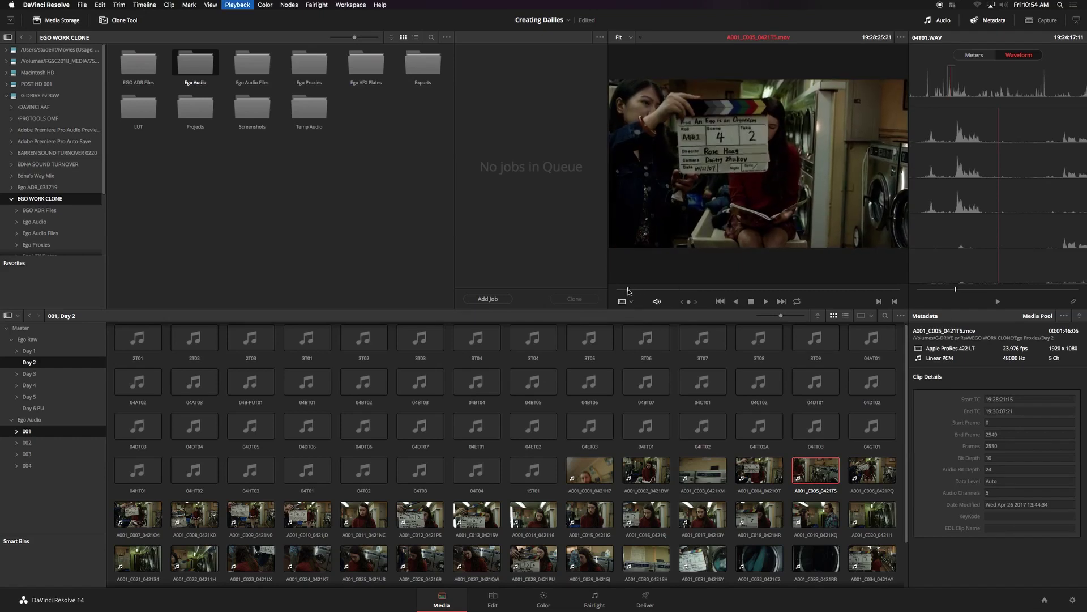
key("space")
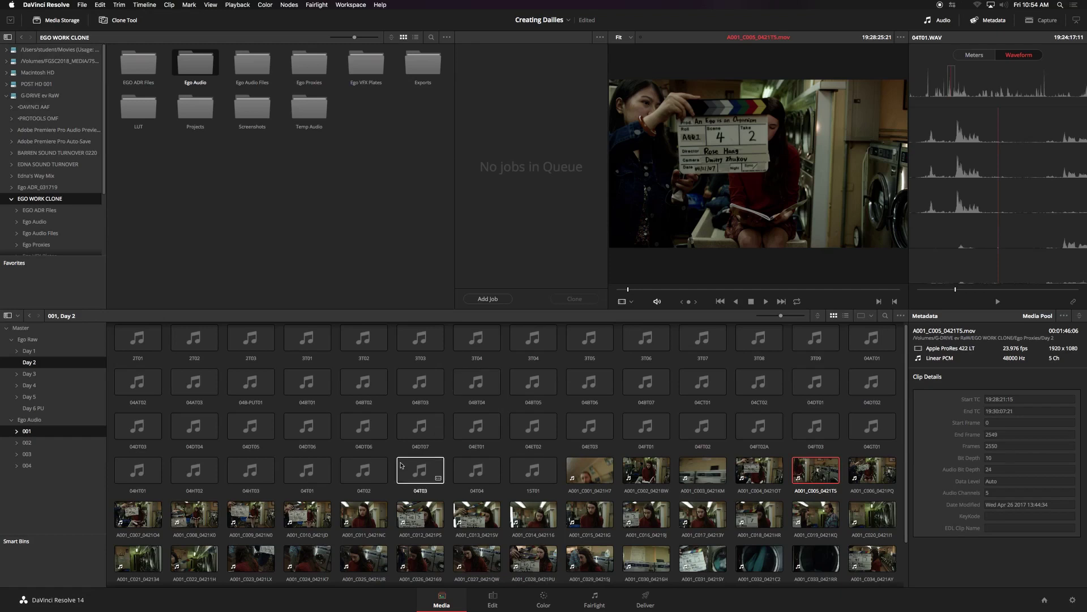
left_click(364, 470)
left_click(919, 91)
key("Left")
key("Left")
key("Left")
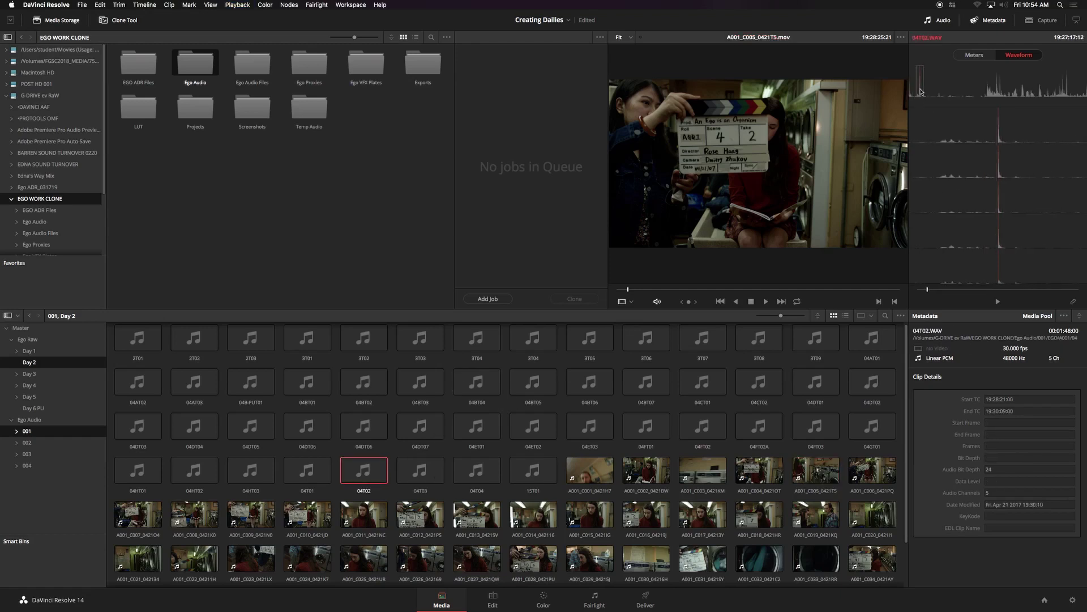
left_click(1071, 303)
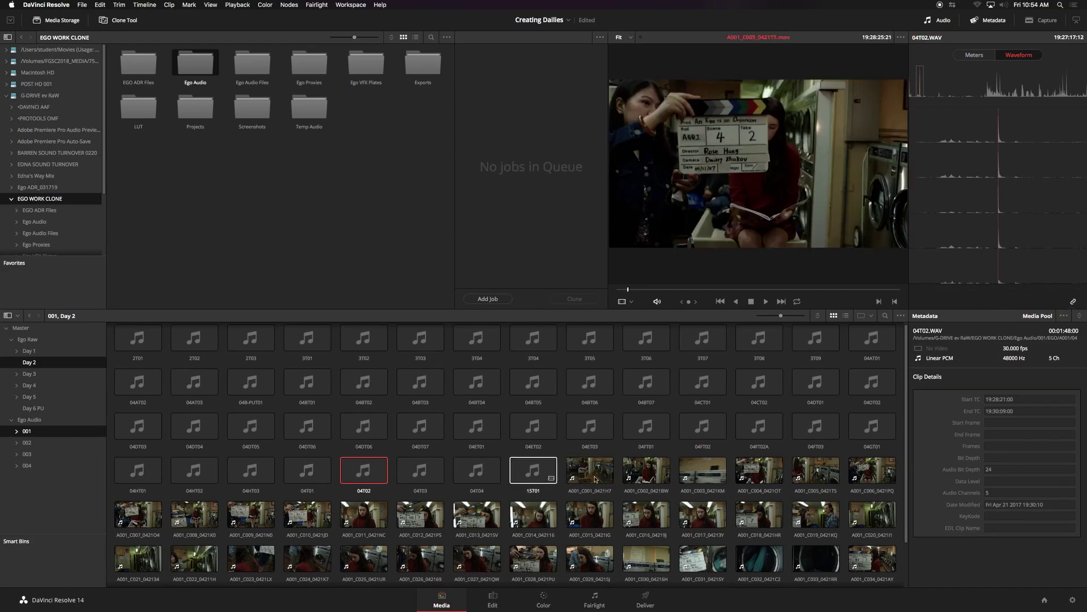
Align clip A001_C006_0421PQ with audio 04T03 on the clap frame
left_click(867, 470)
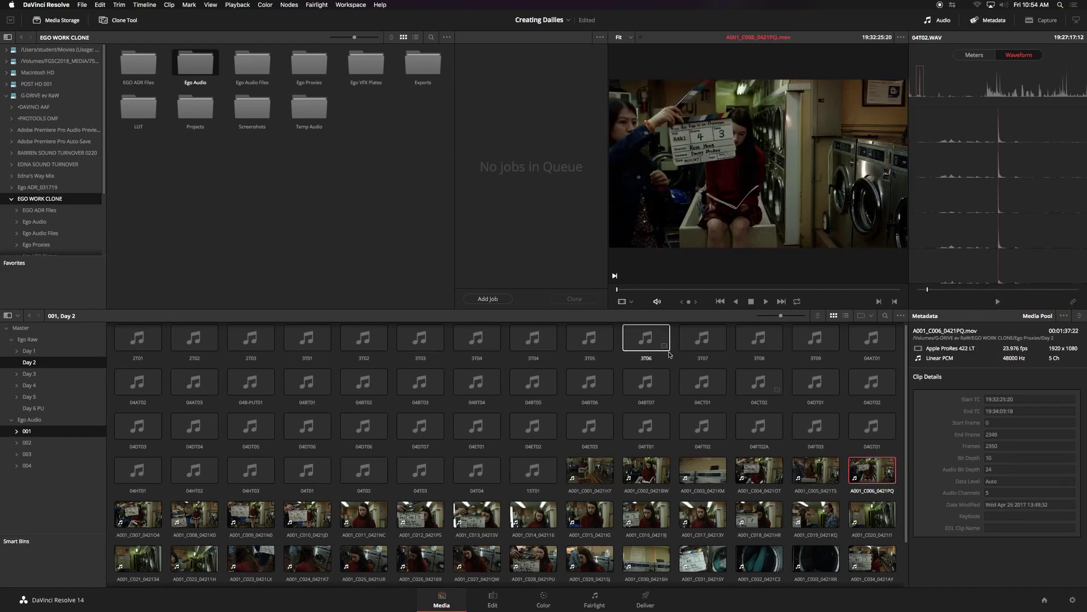
left_click_drag(623, 290, 631, 291)
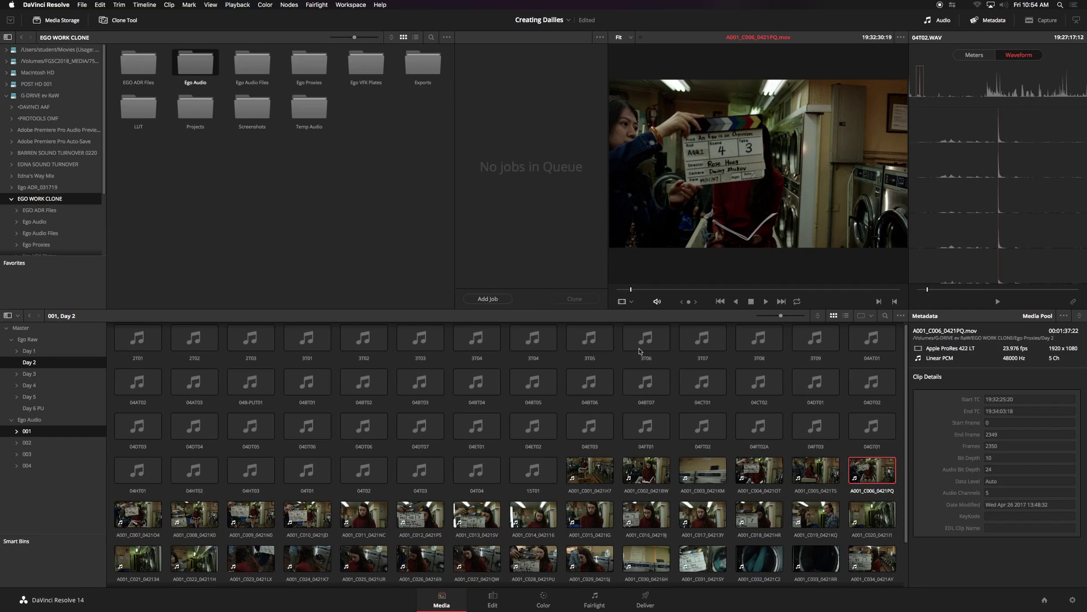
left_click(433, 467)
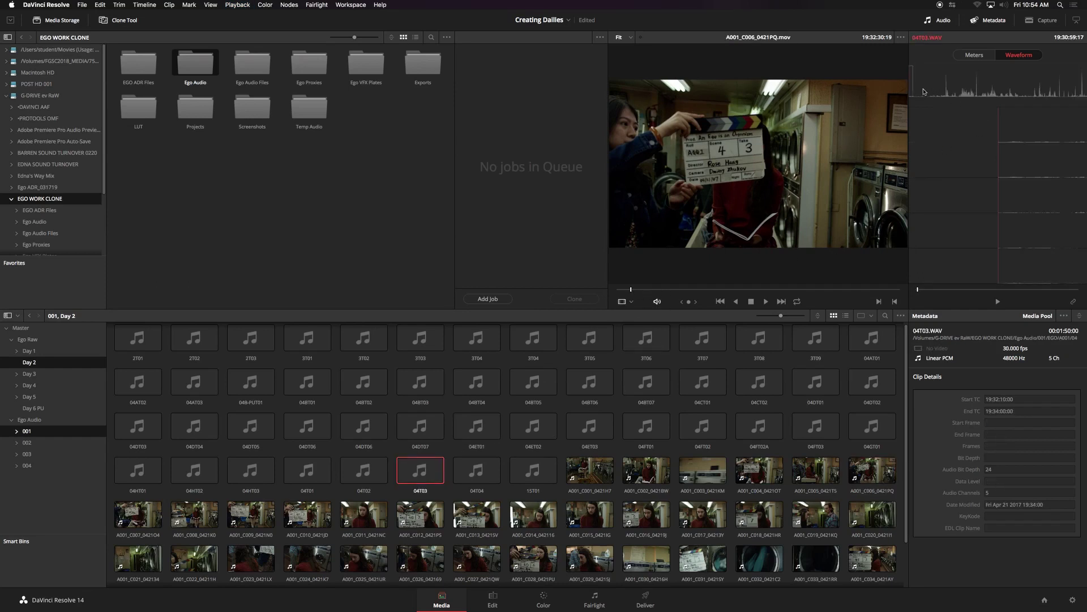
left_click_drag(923, 91, 947, 94)
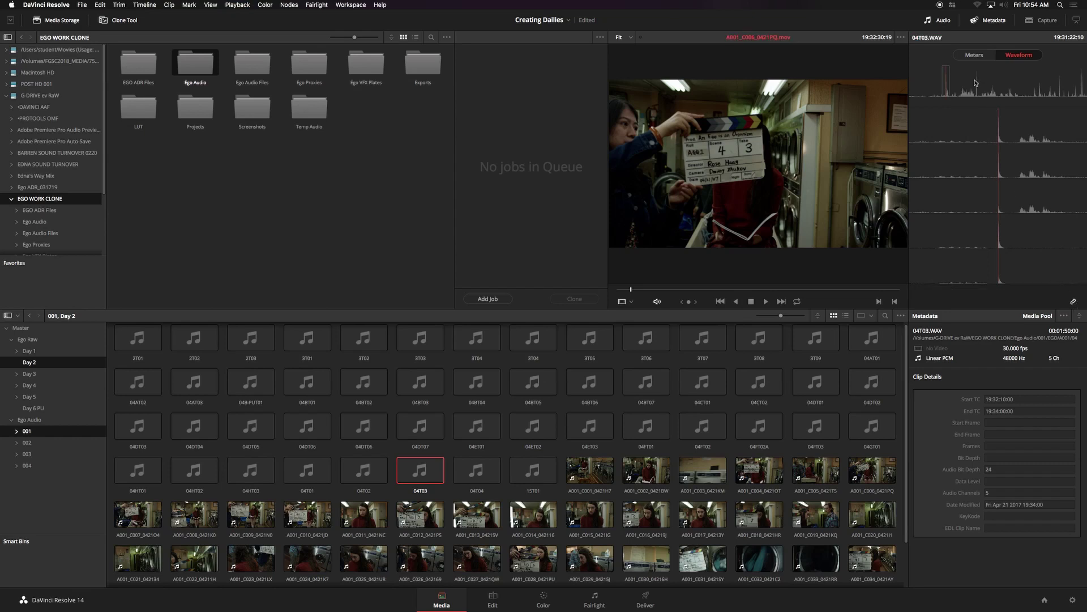
left_click(628, 290)
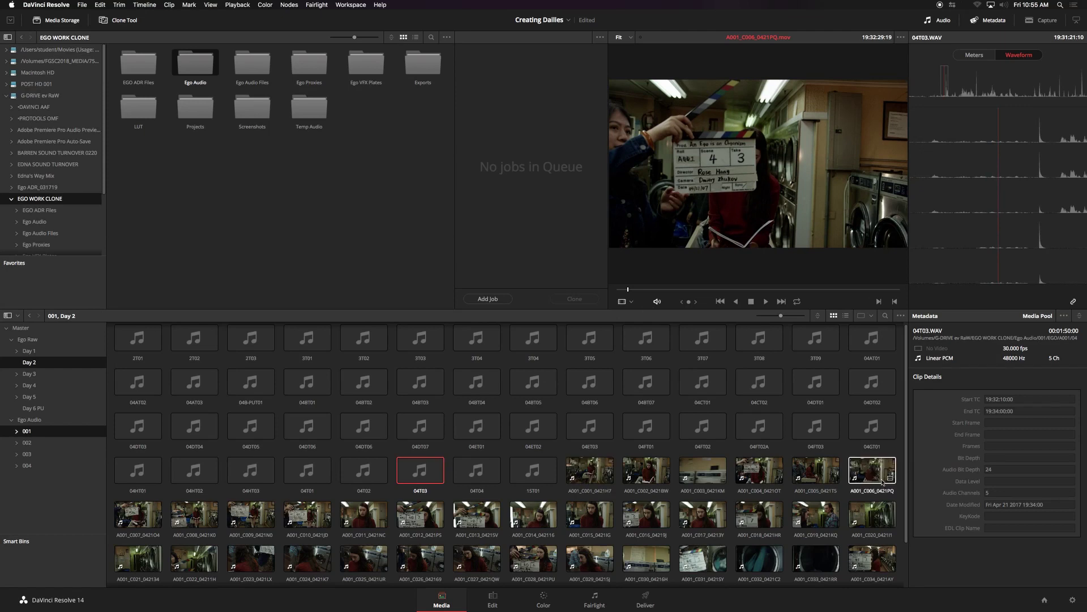
Sync clip A001_C007_0421O4 with audio 04T04 at the clapper
left_click(473, 467)
left_click_drag(641, 286, 625, 290)
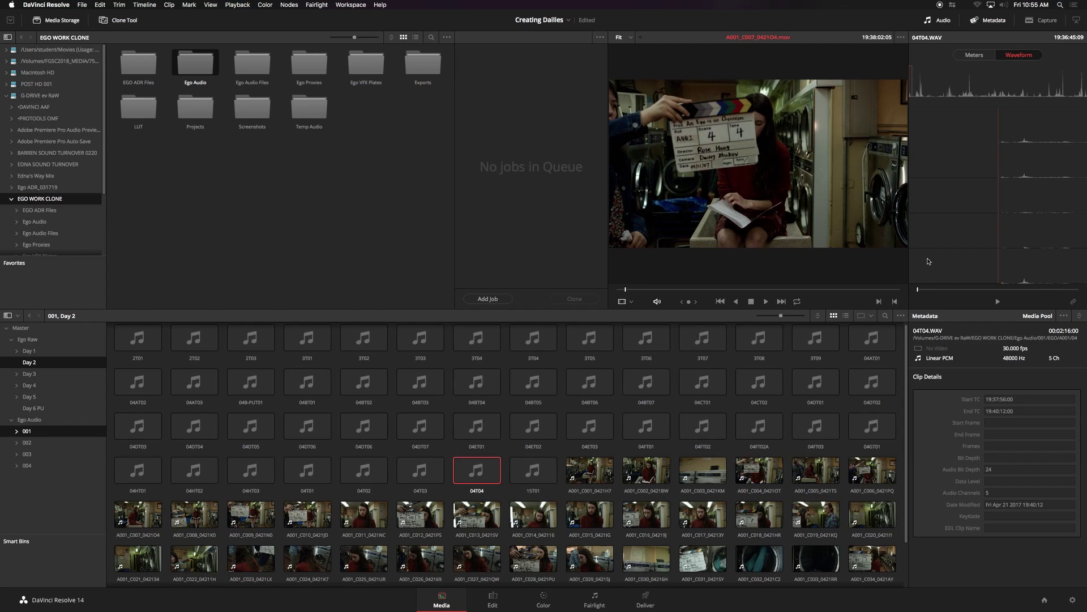
left_click(920, 91)
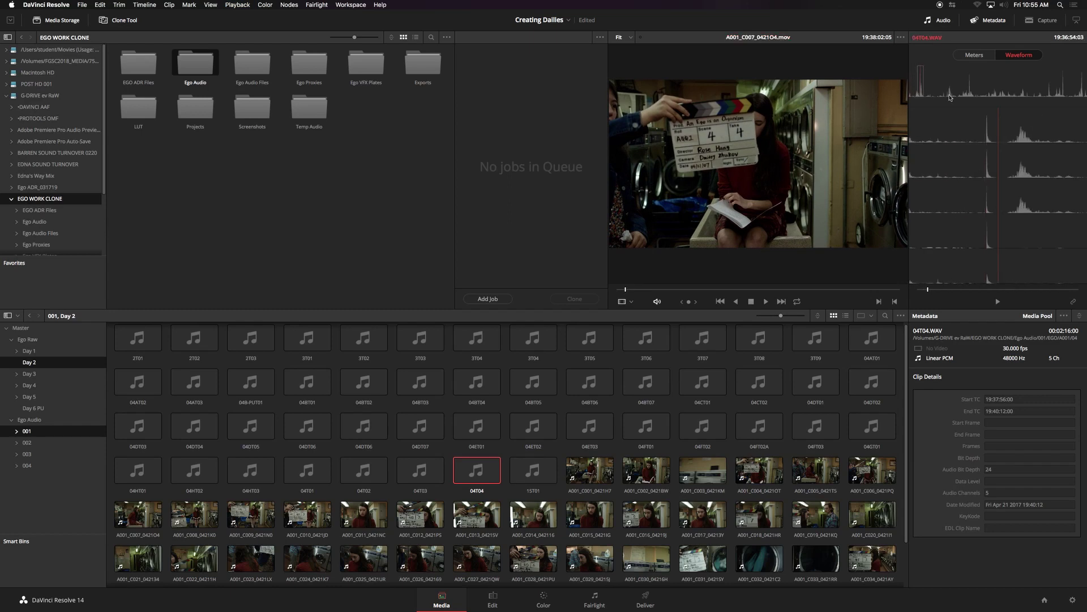
left_click(696, 308)
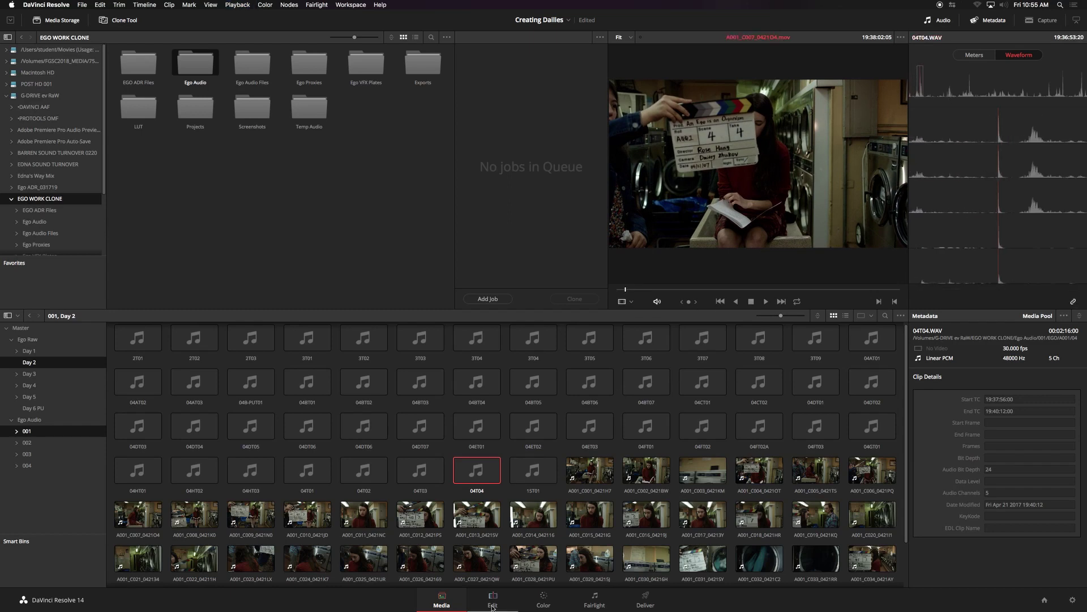
left_click(492, 604)
Drop clips A001_C005, A001_C006 and A001_C007 onto the timeline after the first clip
scroll(205, 476, "down", 5)
left_click(120, 455)
left_click(224, 450, "shift")
left_click_drag(225, 450, 432, 382)
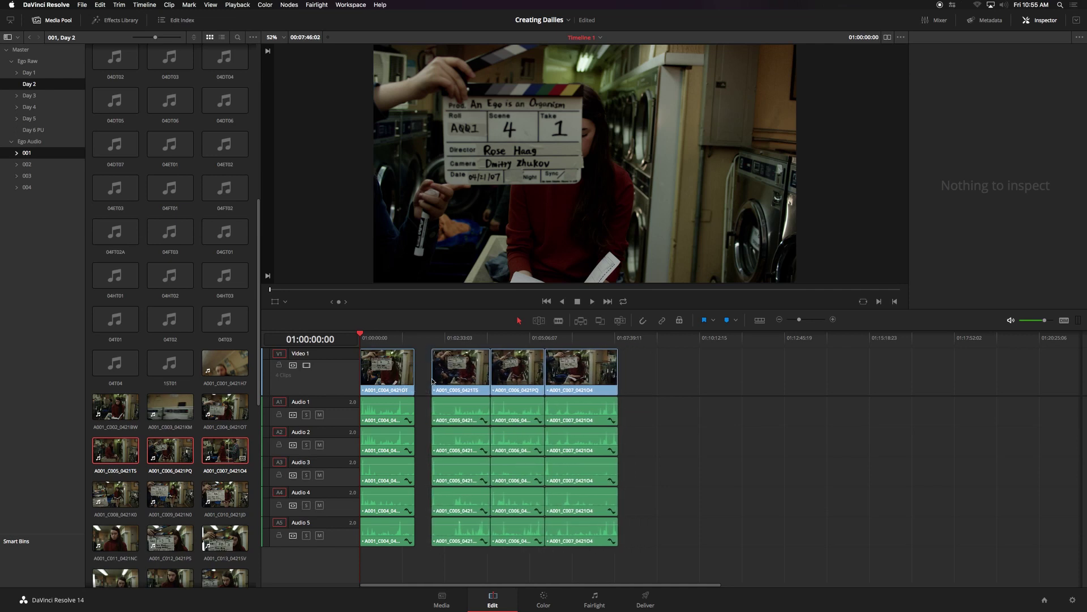
With snapping on, slide clips C005–C007 left against C004 and review the timeline
left_click(643, 320)
left_click_drag(639, 369, 449, 552)
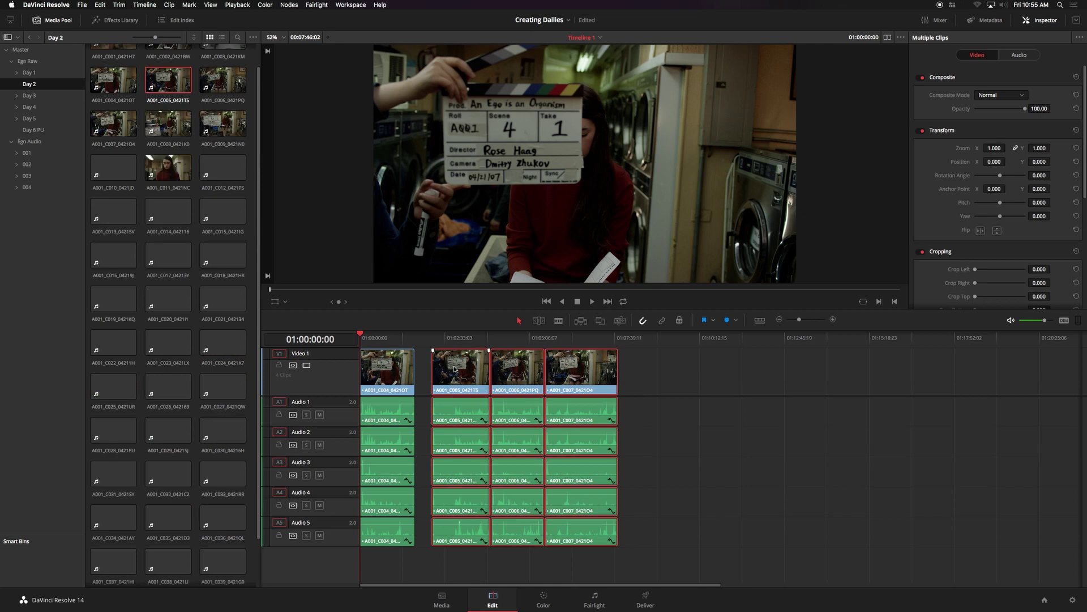
left_click_drag(518, 375, 501, 375)
left_click(646, 376)
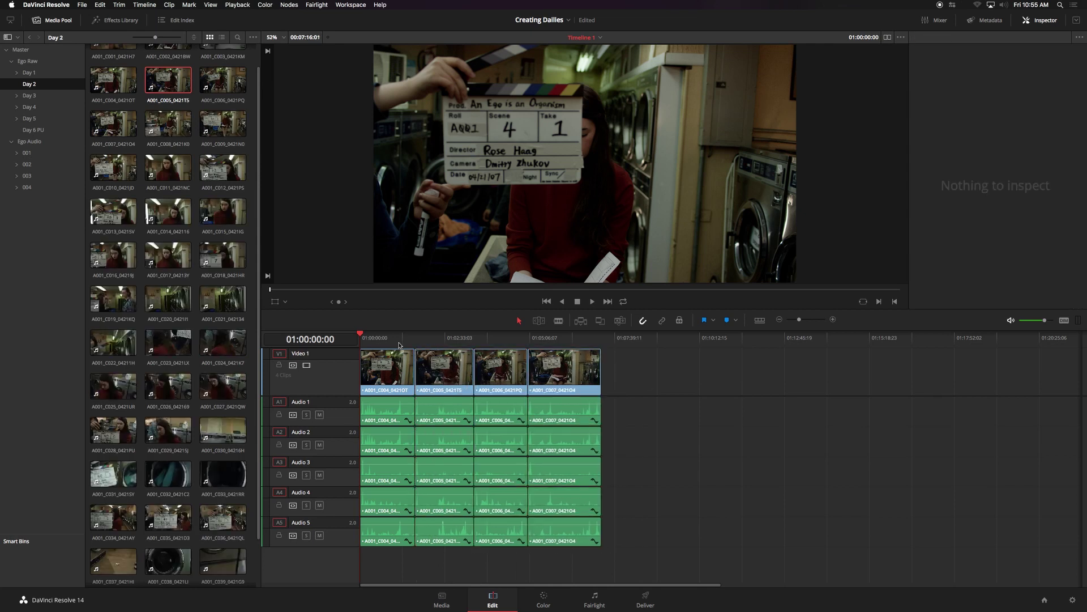
mouse_move(390, 340)
left_mouse_down()
mouse_move(570, 346)
mouse_move(374, 351)
left_mouse_up()
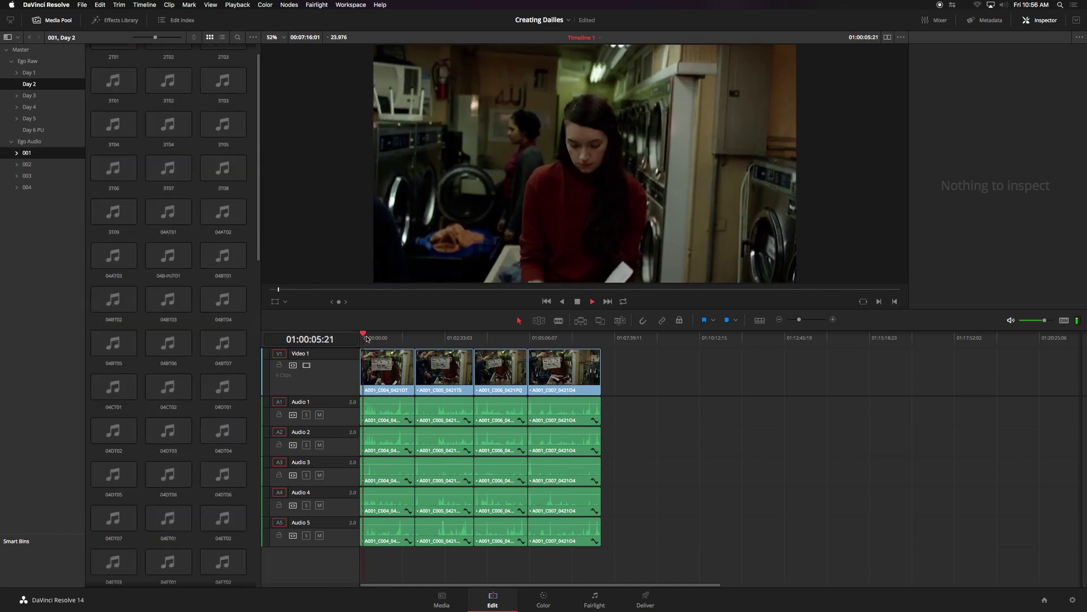
left_click_drag(367, 339, 373, 337)
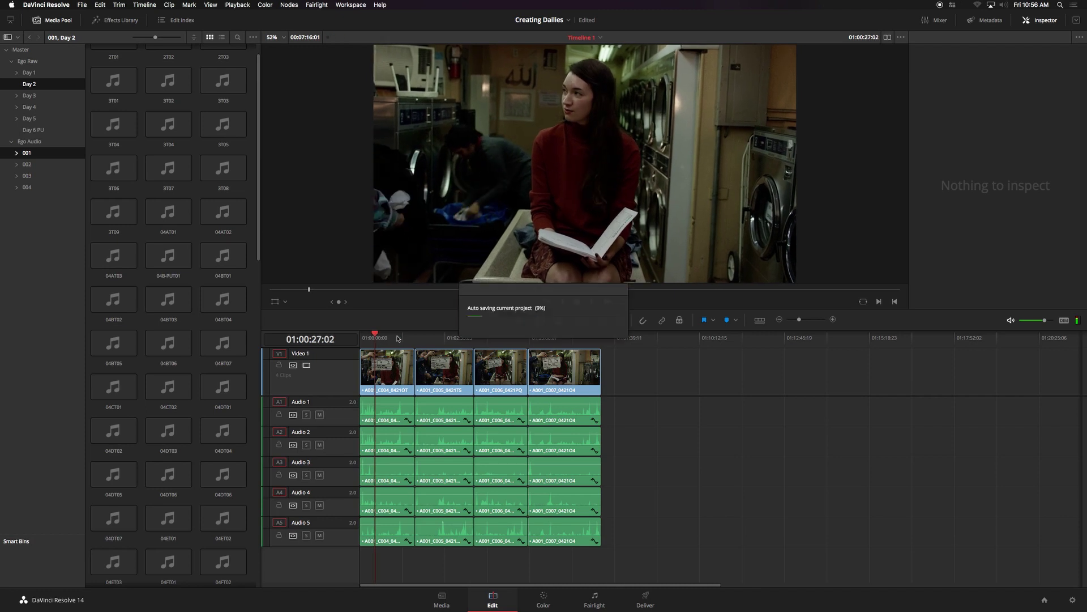
left_click_drag(375, 337, 417, 339)
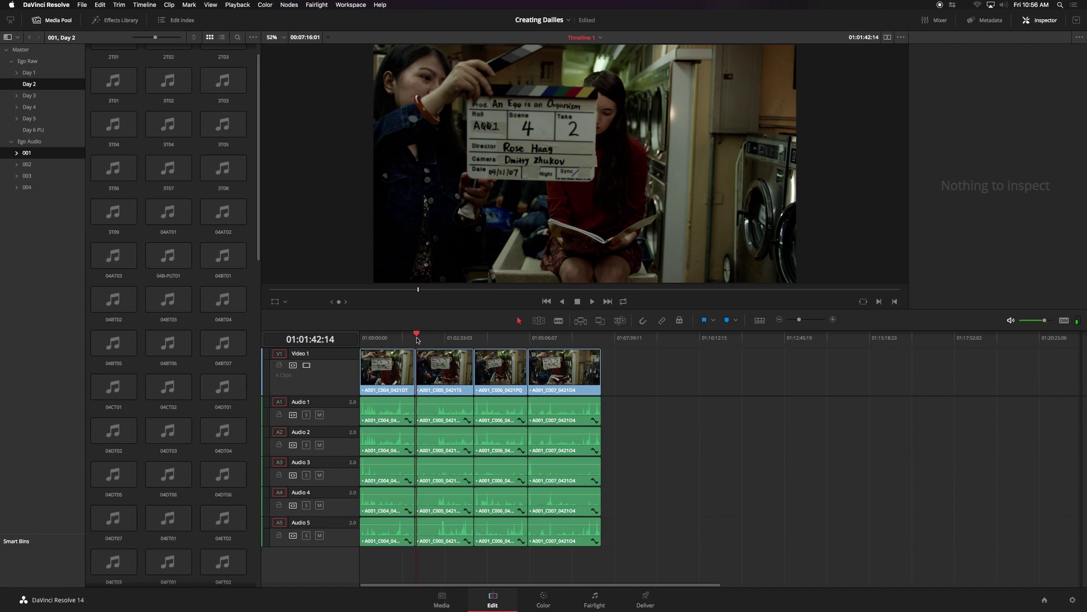
left_click_drag(422, 342, 476, 340)
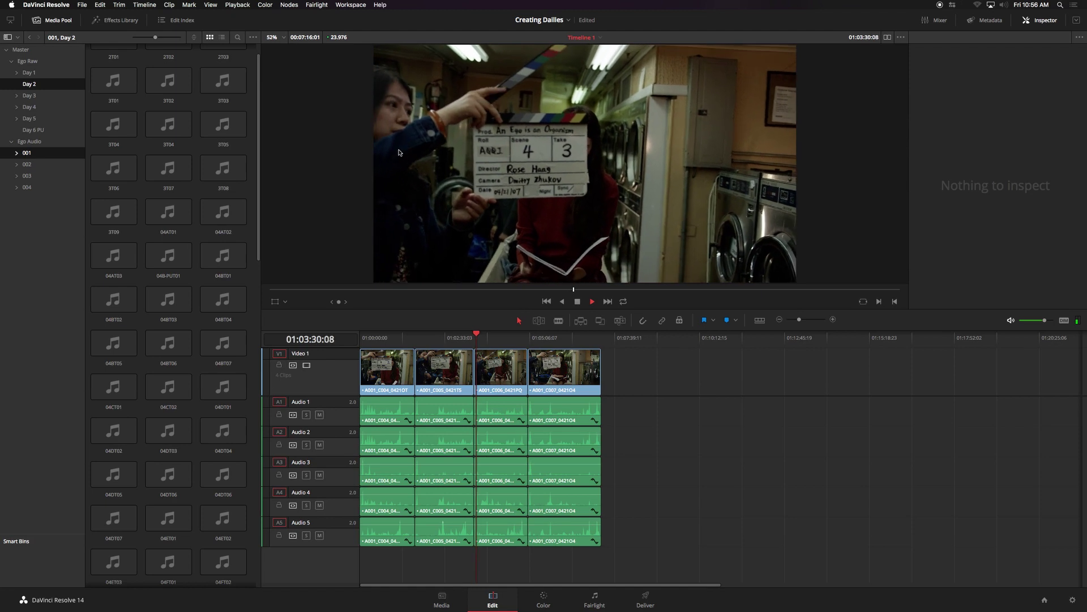
key("space")
left_click_drag(489, 338, 531, 342)
key("space")
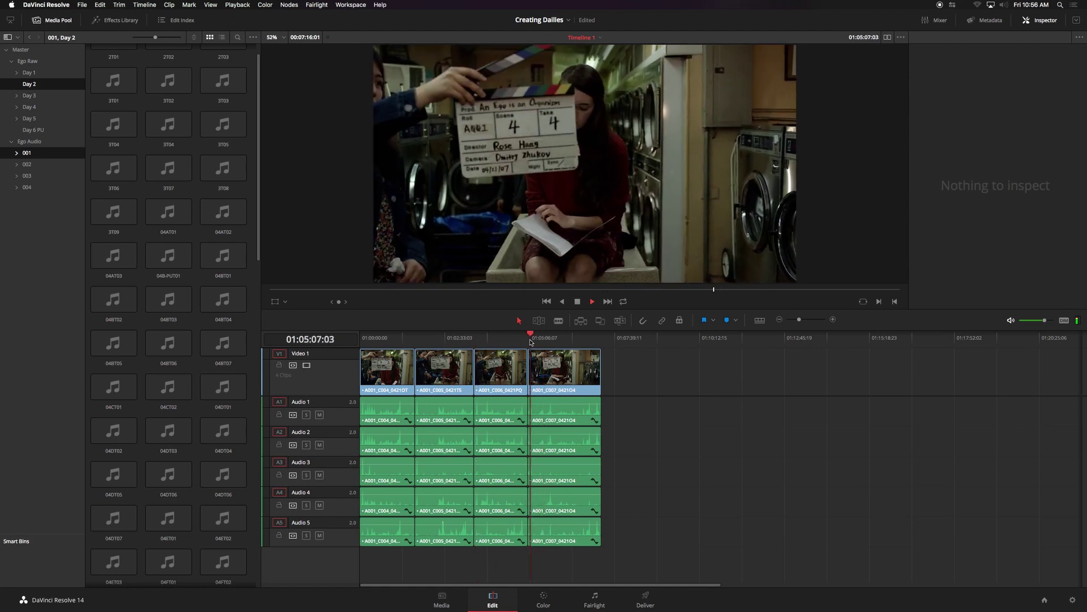
key("space")
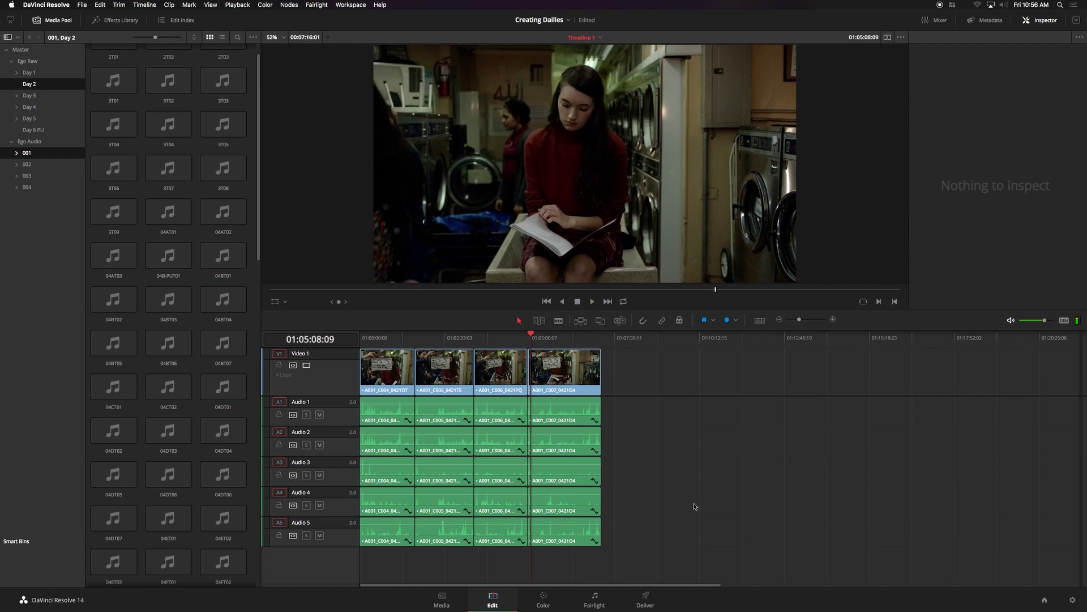
left_click(648, 600)
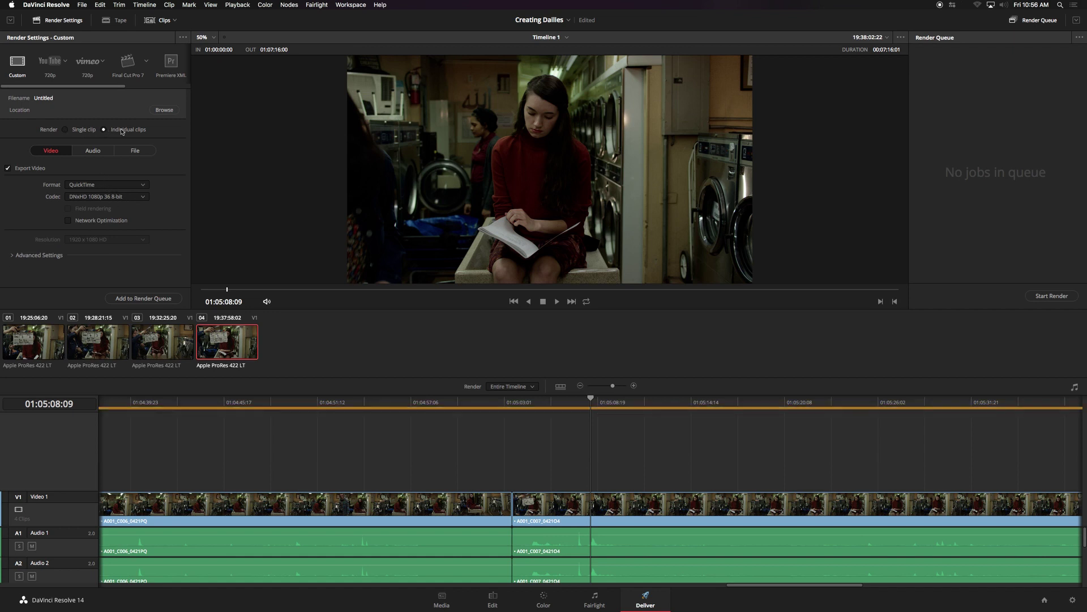
Browse the video codec list and collapse the advanced render settings
left_click(141, 199)
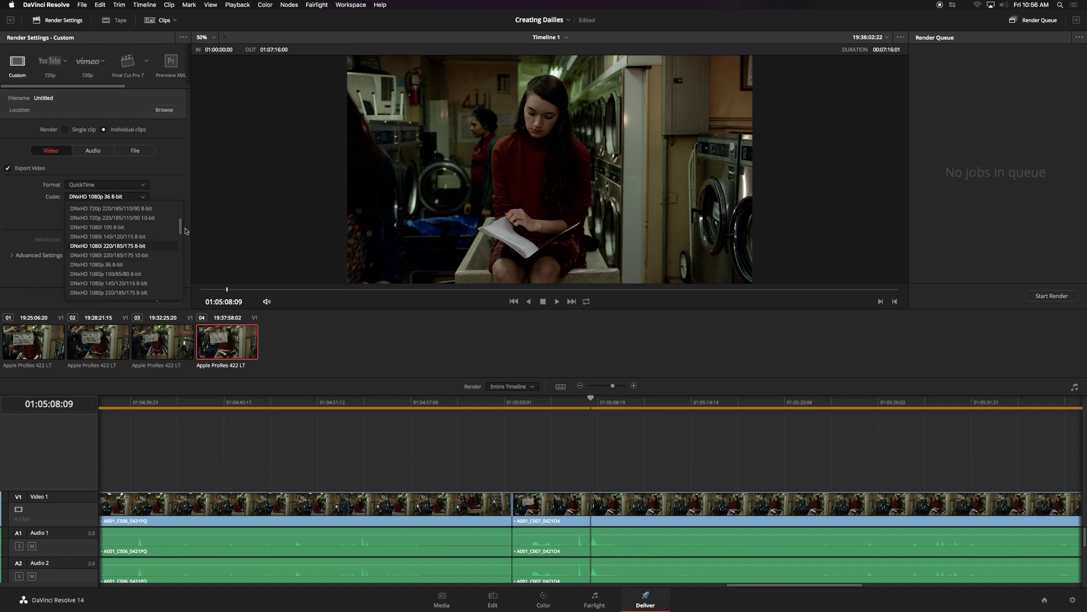
left_click_drag(180, 228, 181, 213)
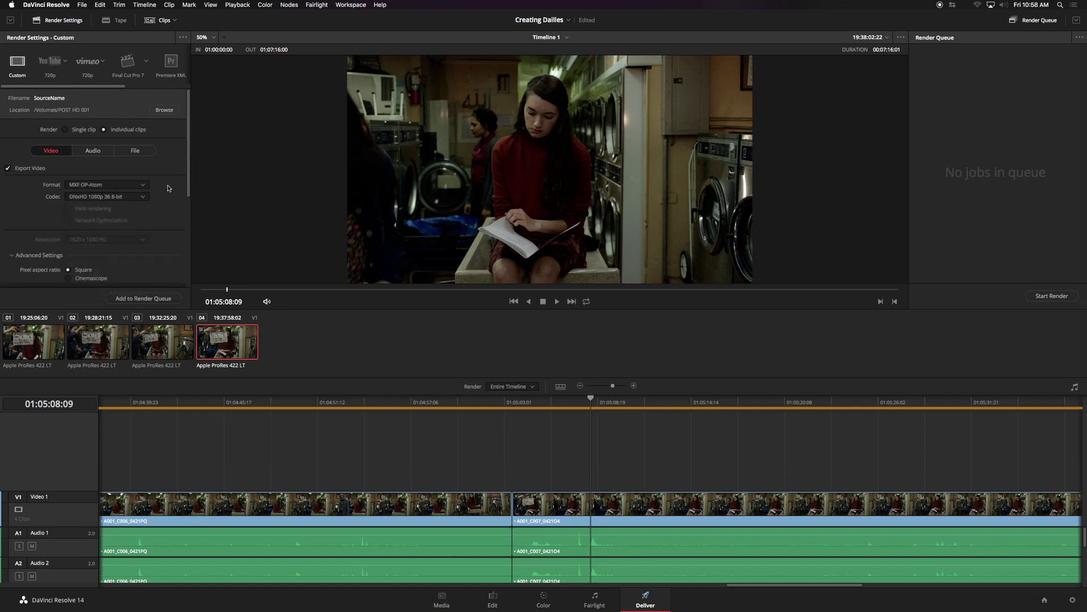
scroll(167, 189, "down", 5)
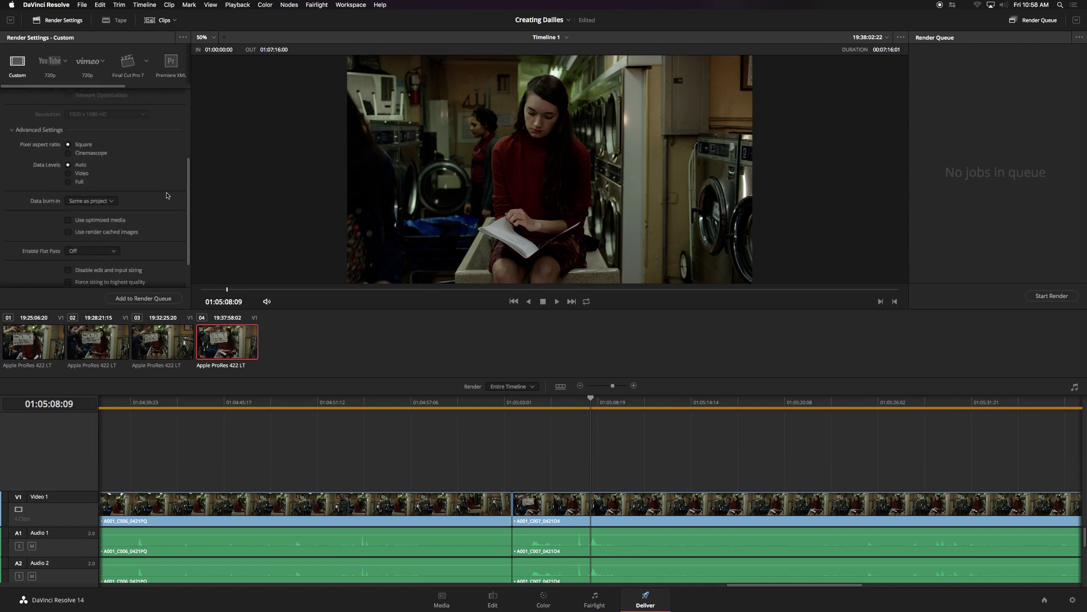
scroll(85, 227, "up", 5)
left_click(46, 255)
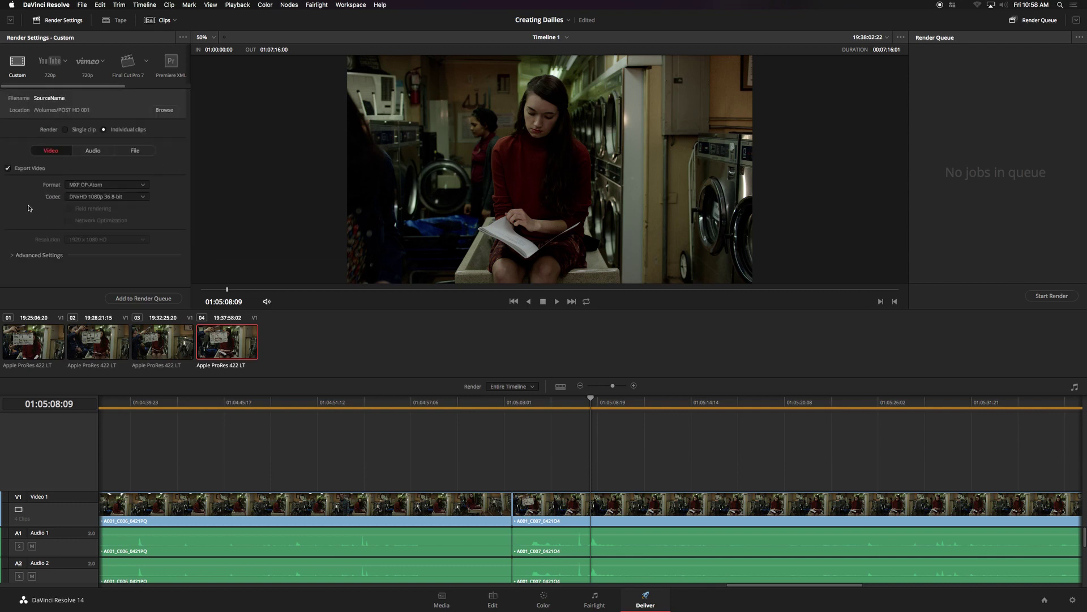
Set the render format to QuickTime with the Apple ProRes 422 Proxy codec
left_click(144, 186)
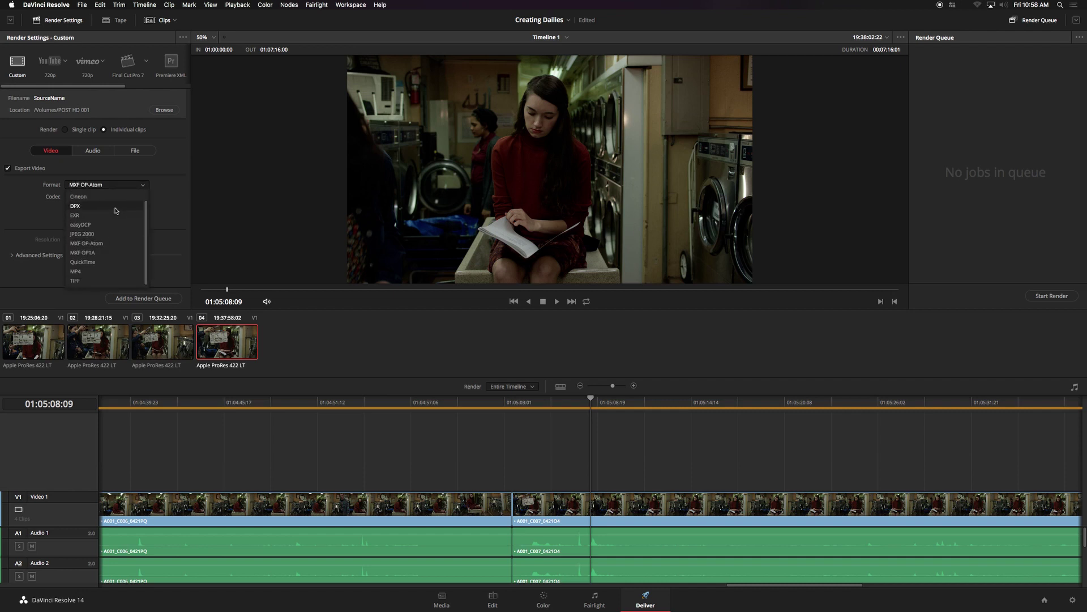
left_click(111, 261)
left_click(126, 196)
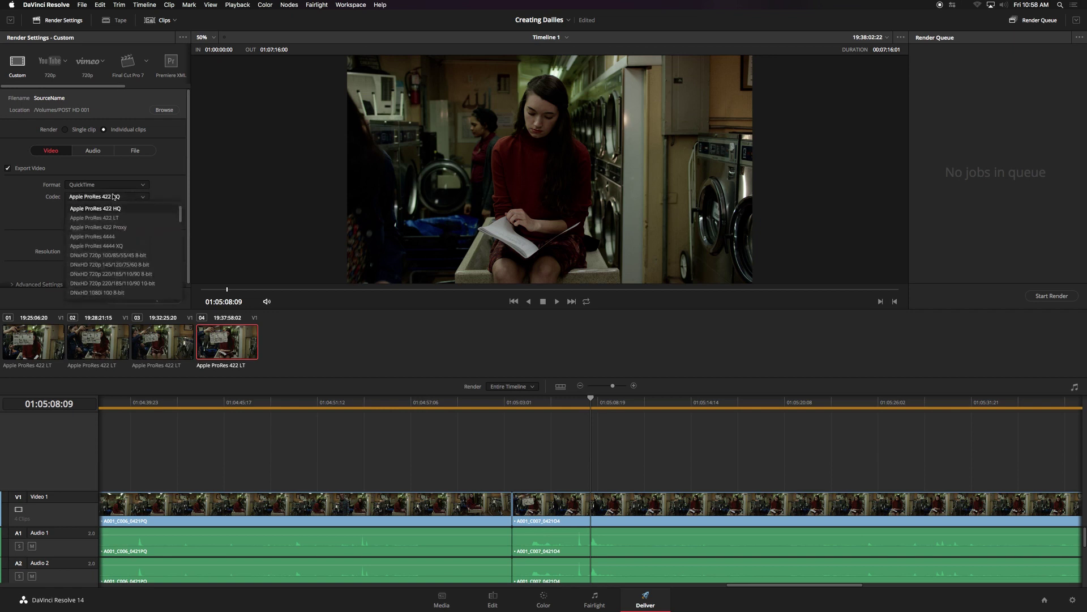
left_click(130, 227)
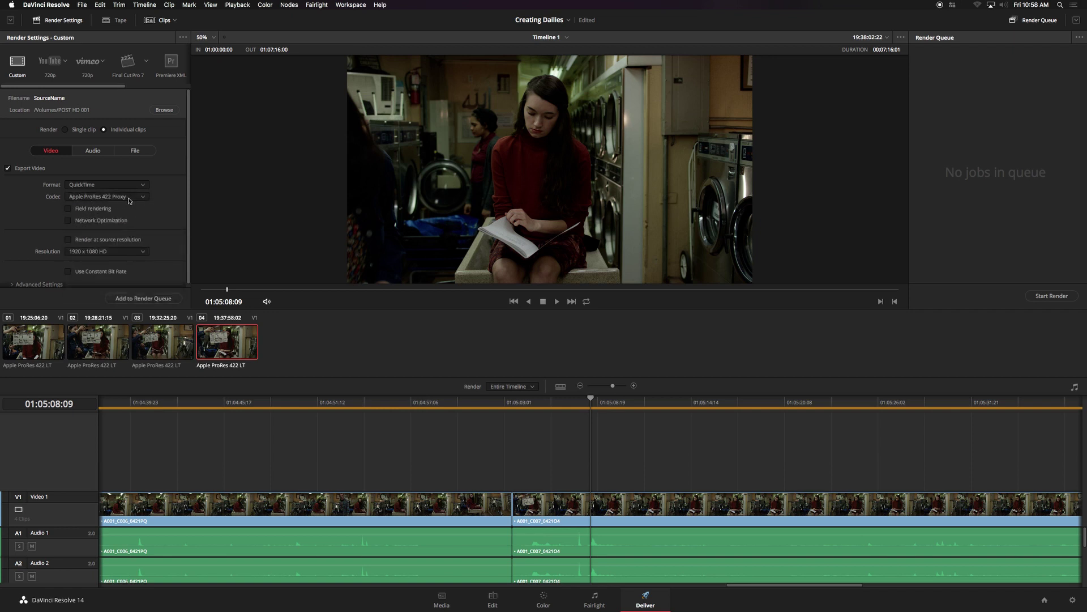
Switch the video format to MXF OP-Atom with the DNxHD 1080p 36 8-bit codec
left_click(145, 185)
left_click(110, 245)
left_click(126, 197)
Choose the DNxHD 1080p 36 8-bit codec, with audio channels same as source at 24-bit depth
left_click(122, 227)
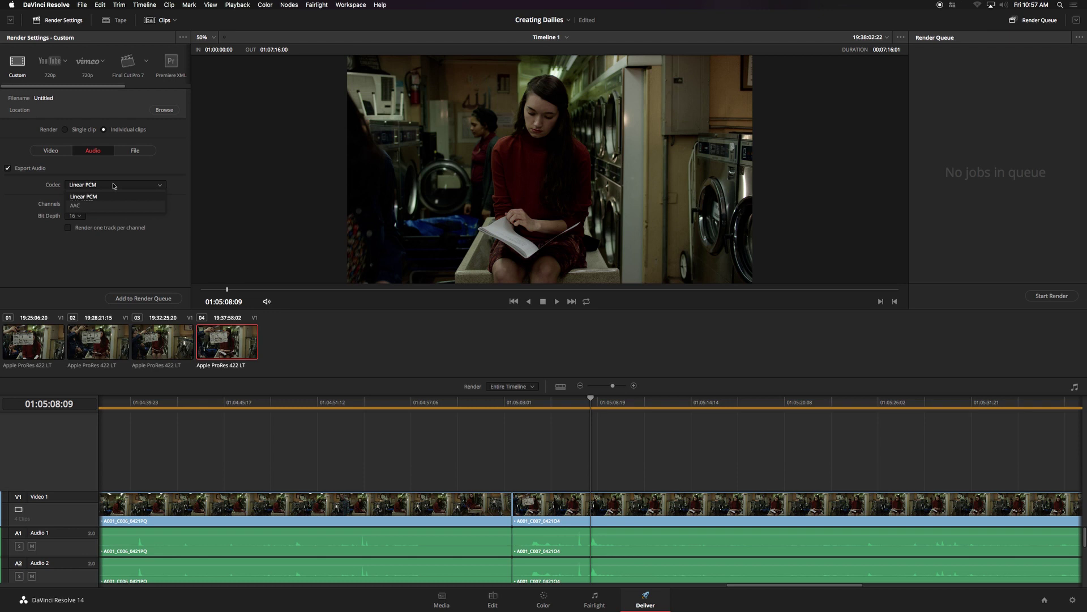
left_click(104, 205)
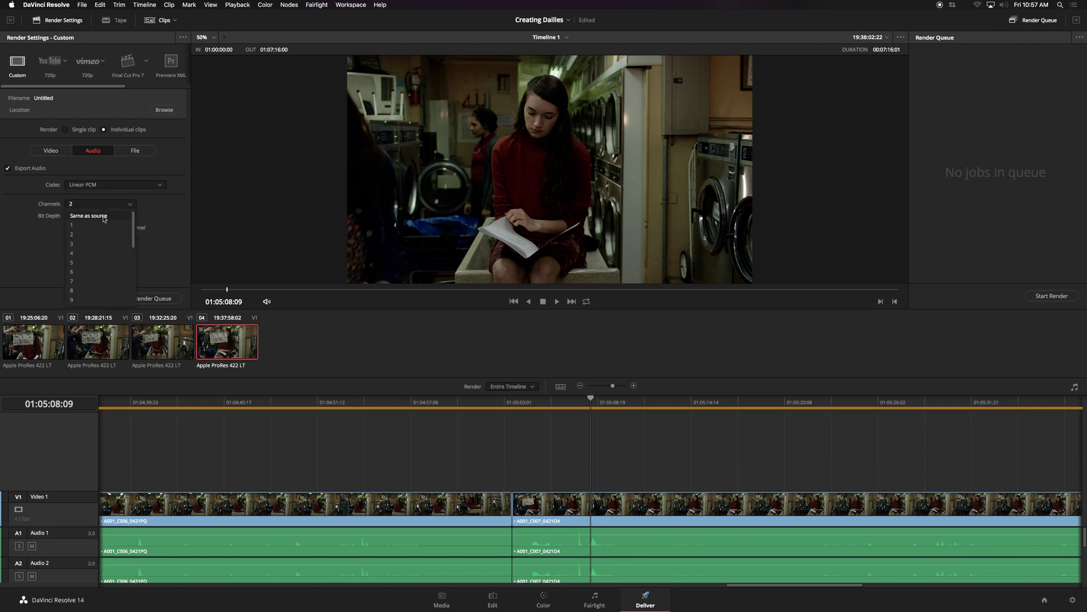
left_click(104, 218)
left_click(74, 215)
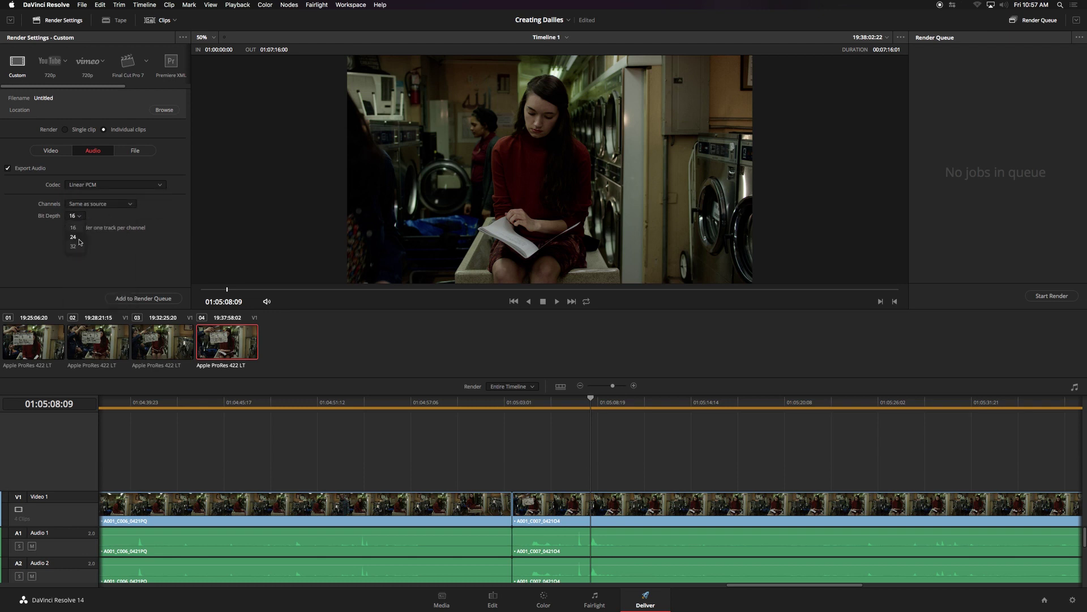
left_click(79, 237)
Name the rendered output files after their source clips and browse for a destination
left_click(142, 150)
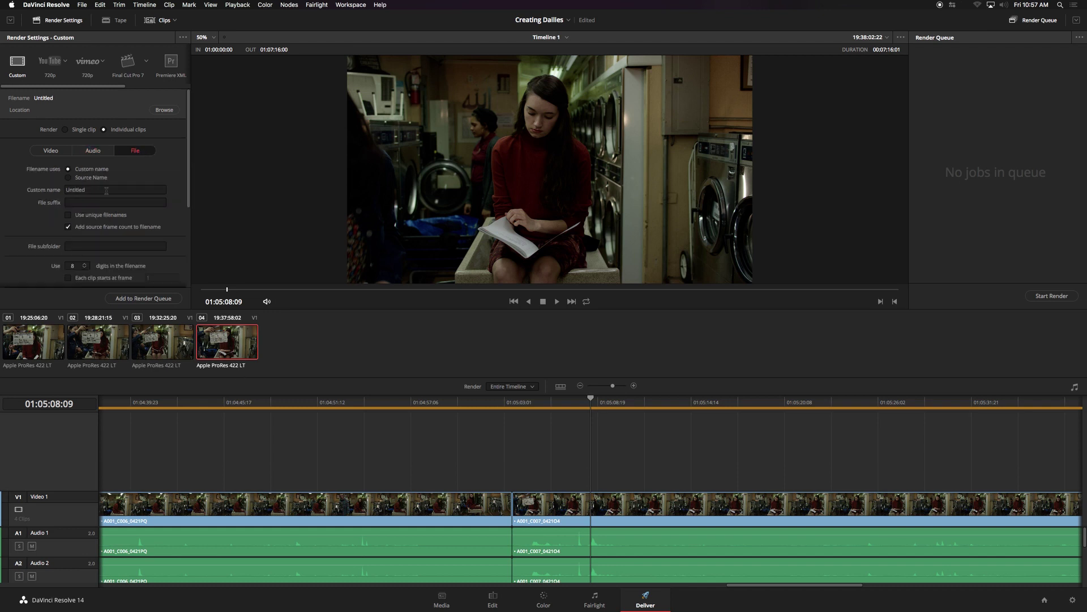
left_click(68, 177)
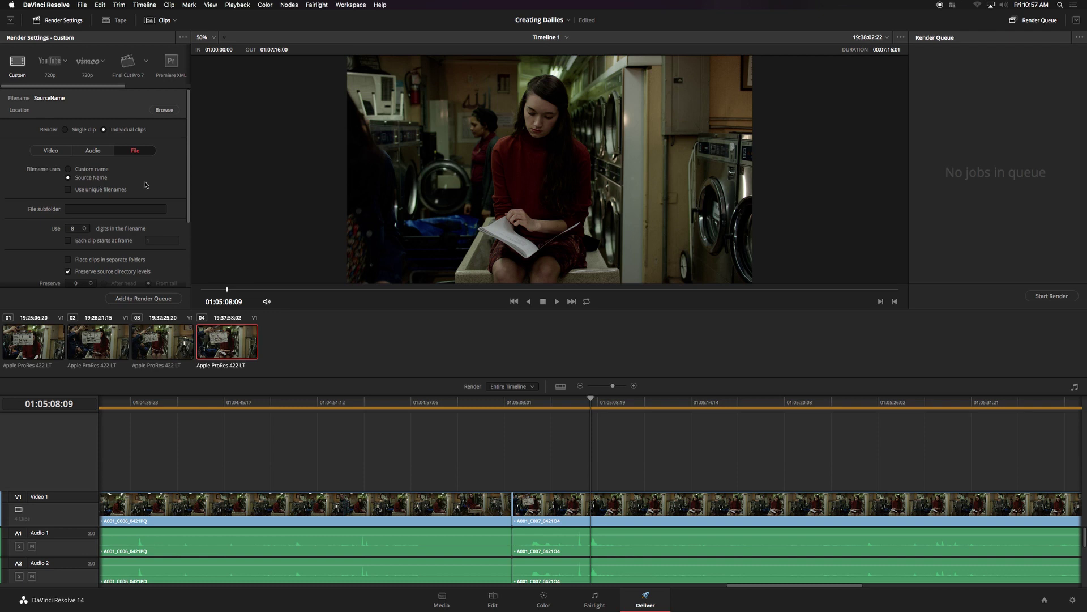
scroll(182, 193, "down", 5)
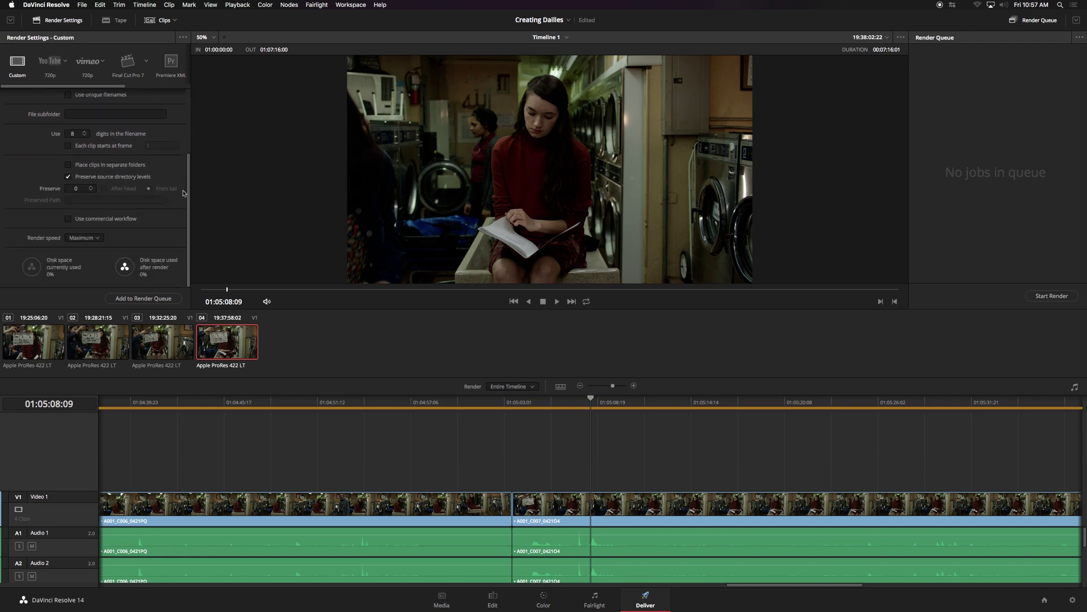
scroll(154, 280, "up", 5)
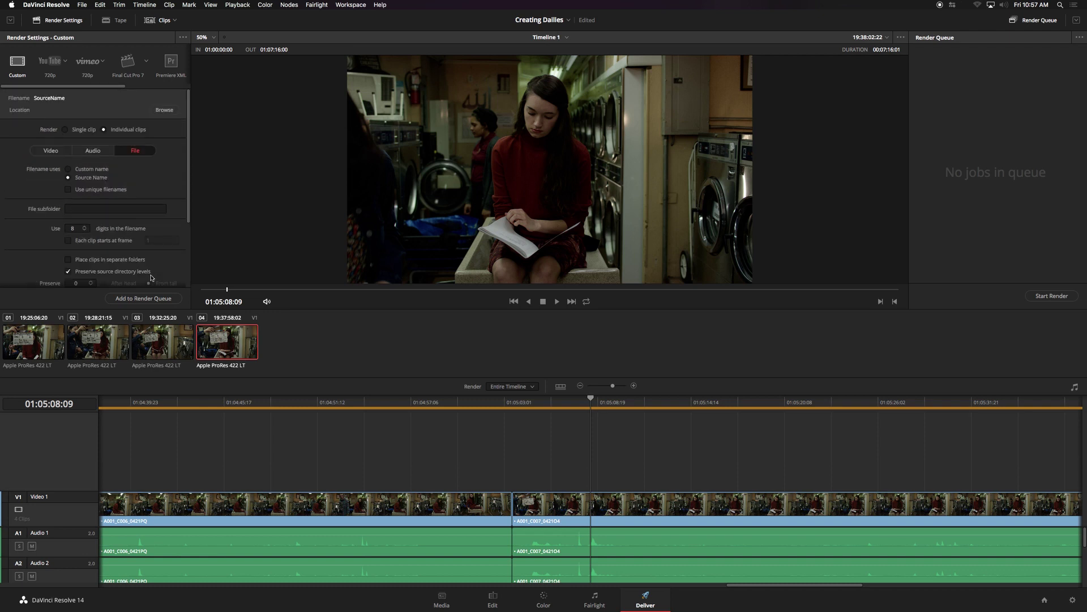
left_click(165, 111)
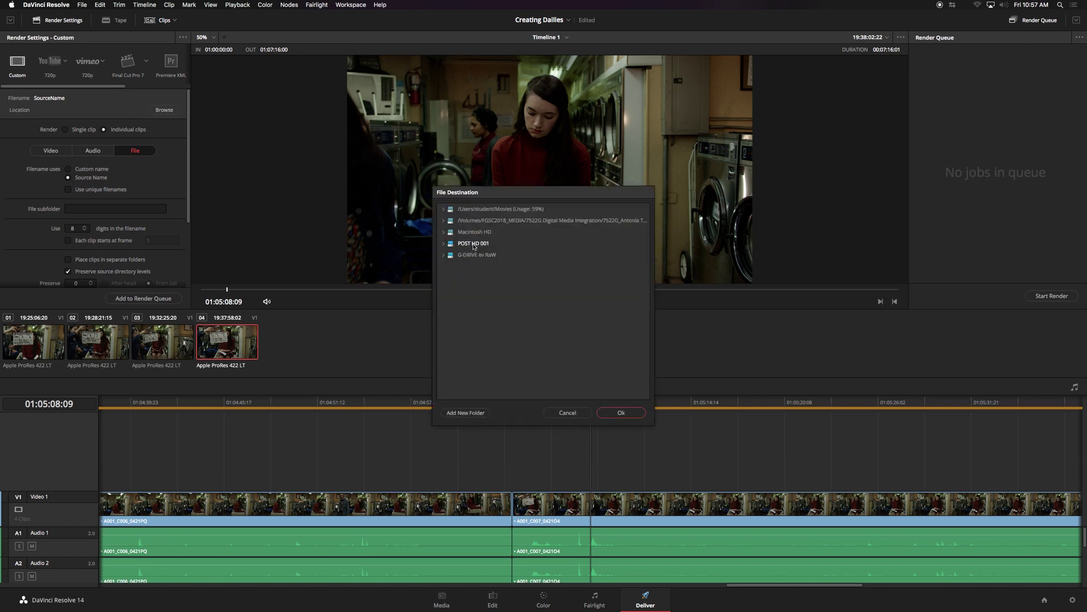
Send renders to the POST HD 001 drive and add Job 1 to the render queue
left_click(468, 244)
left_click(473, 255)
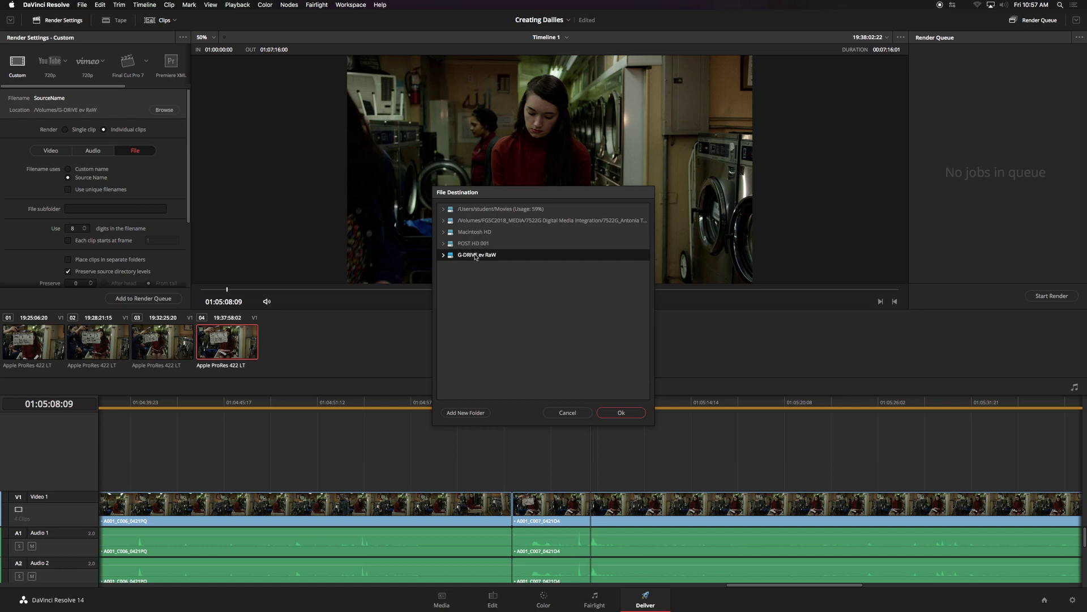
key("Return")
left_click(143, 298)
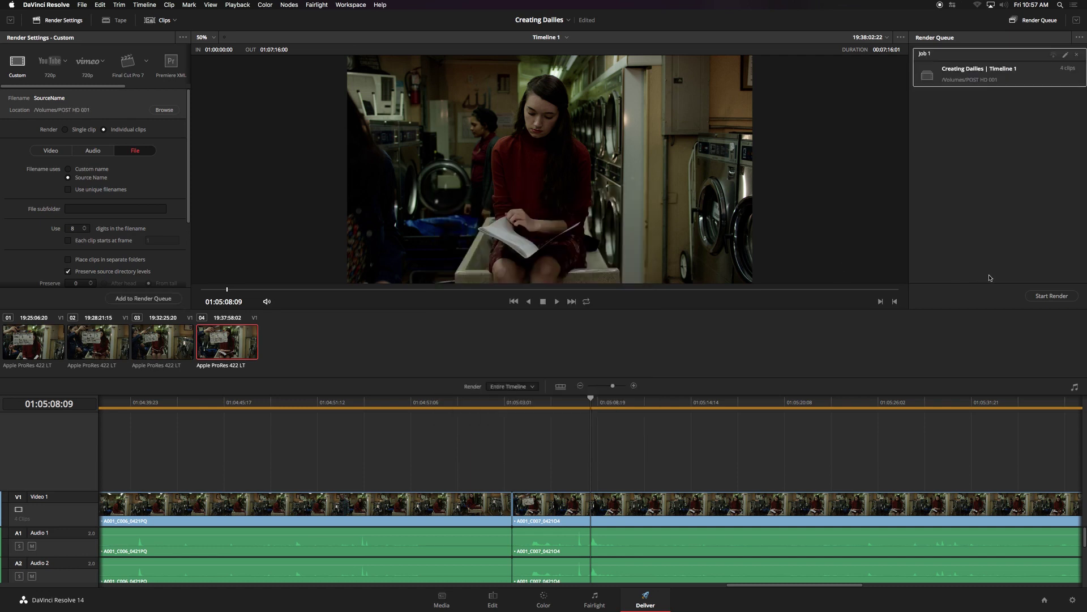